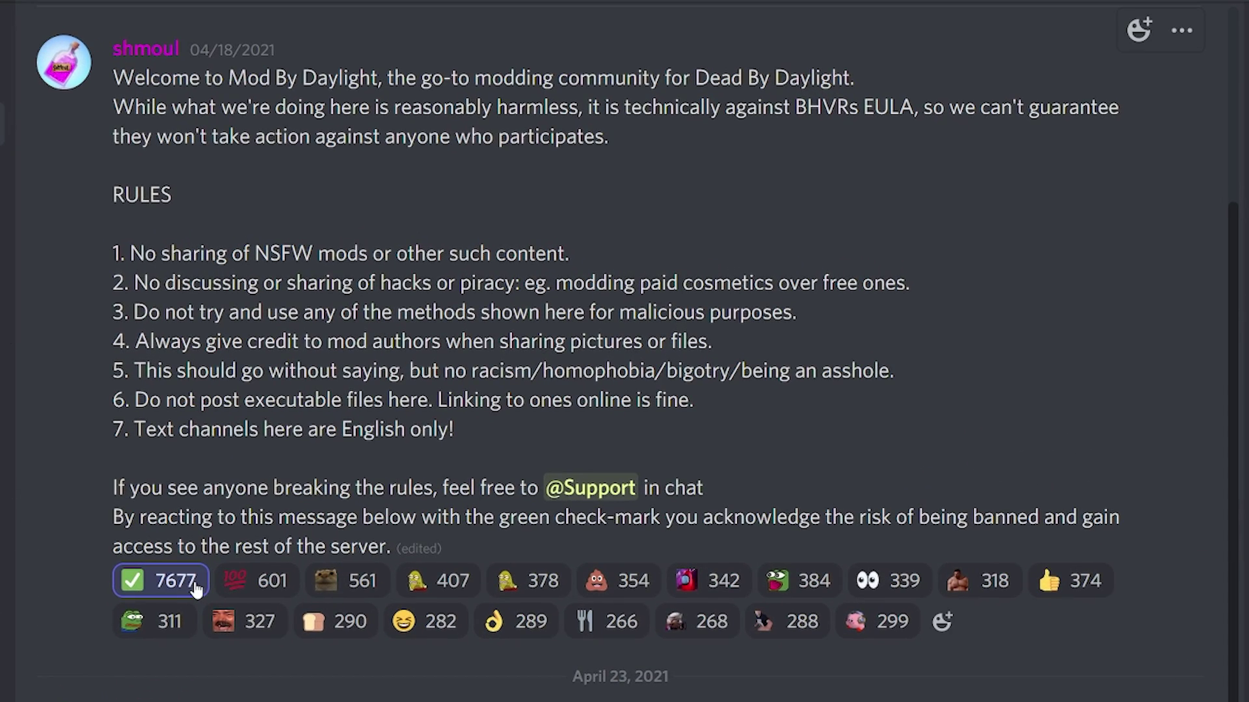
Review the Mod By Daylight server rules, then switch to the #access-live channel
{"action": "mouse_move", "coordinate": [192, 569]}
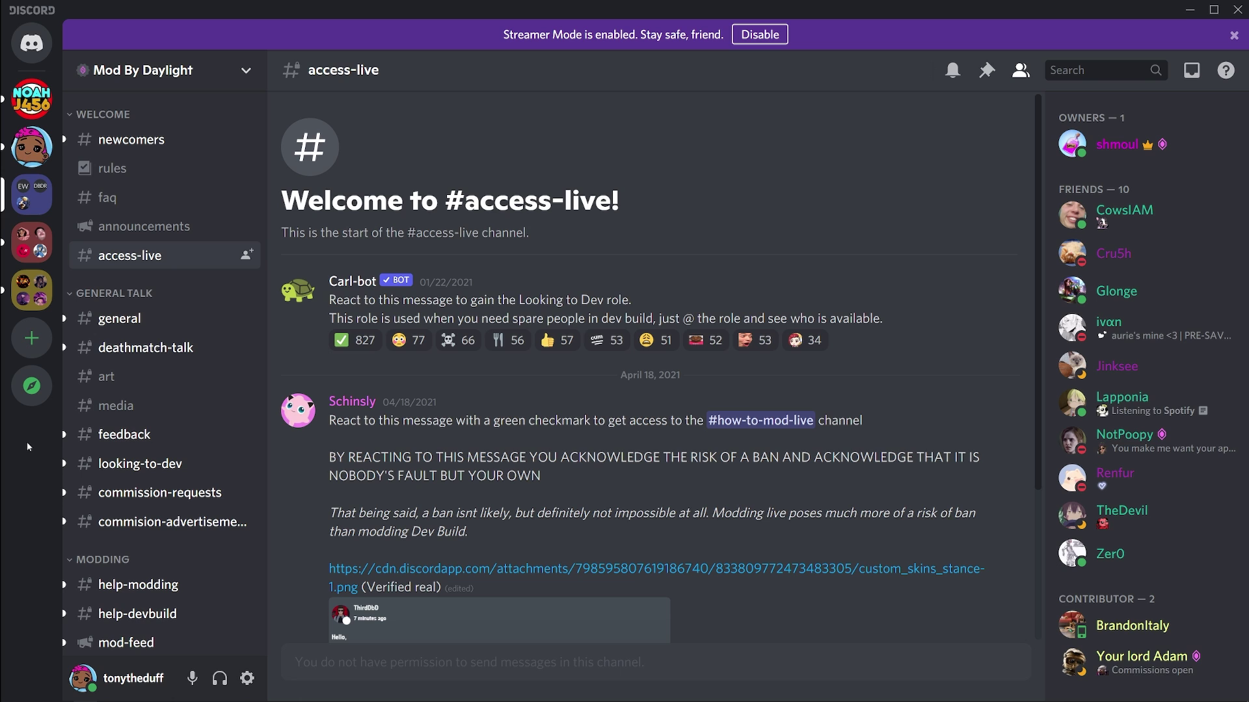
Scroll the access-live message and follow its #how-to-mod-live channel link
{"action": "scroll", "coordinate": [654, 394], "scroll_direction": "down", "scroll_amount": 3}
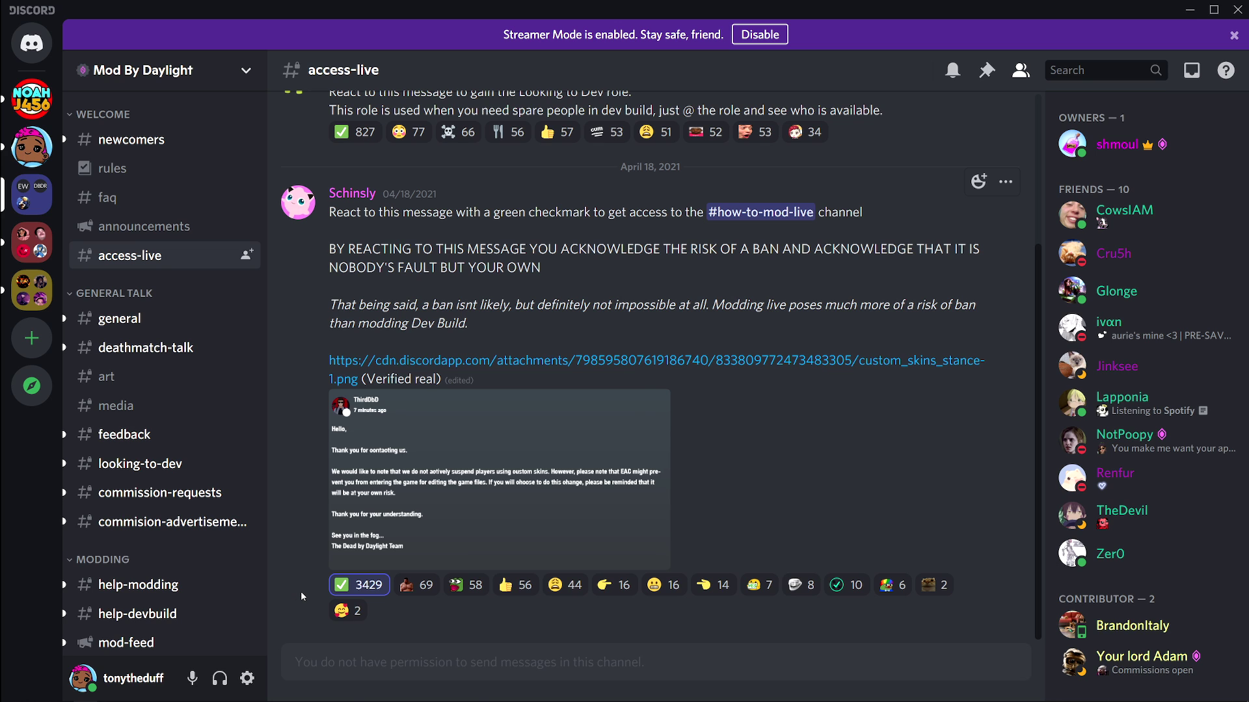
{"action": "left_click", "coordinate": [793, 212]}
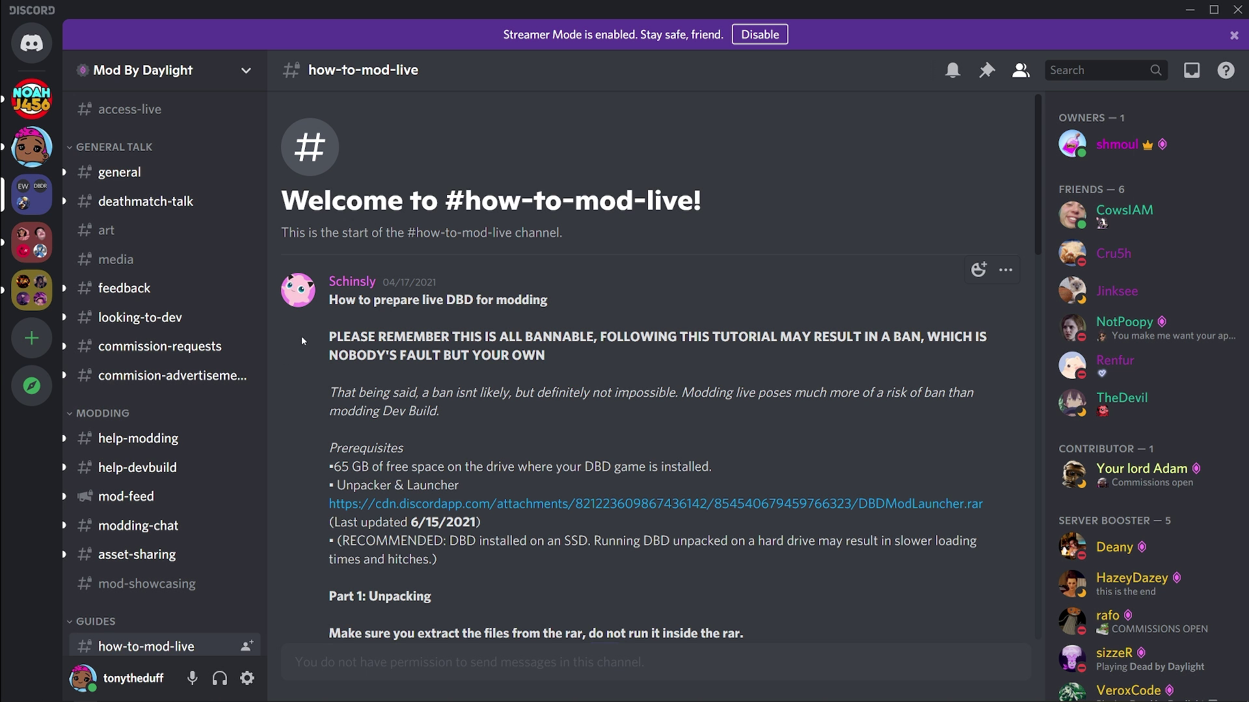
Highlight the ban warning, scroll through the guide's prerequisites, then show the desktop with Win+D
{"action": "left_click_drag", "start_coordinate": [302, 341], "coordinate": [562, 362]}
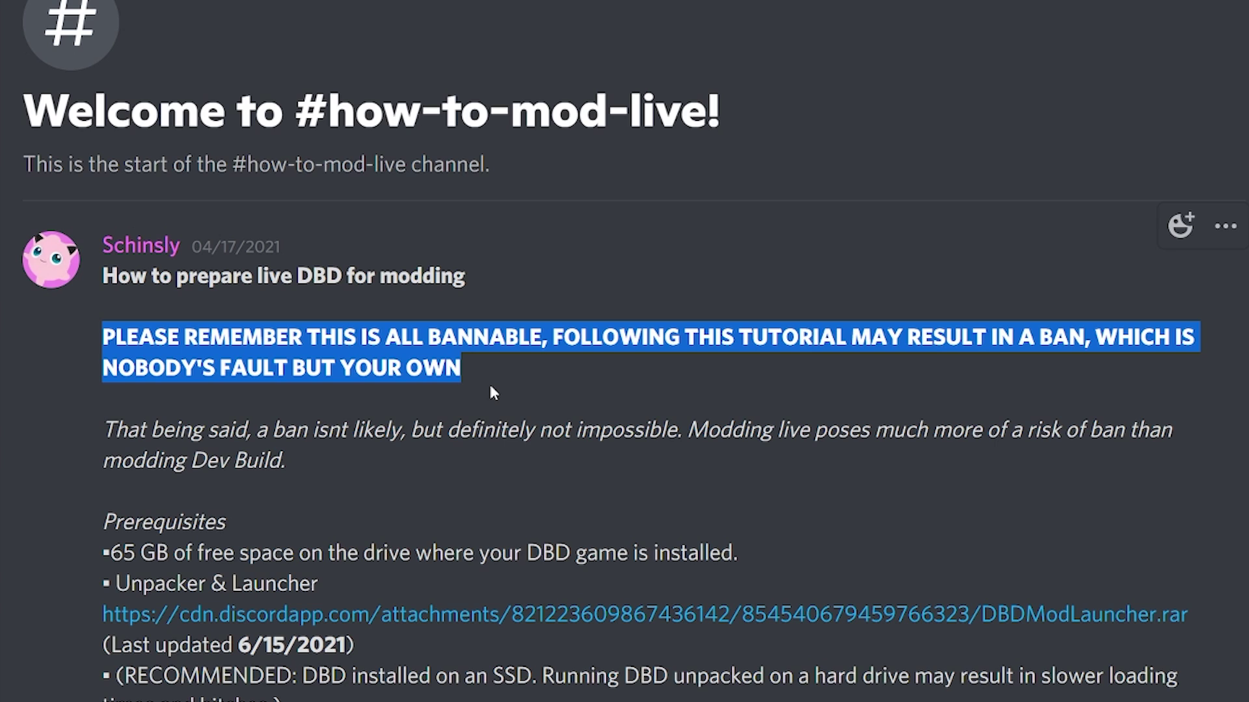
{"action": "left_click", "coordinate": [501, 366]}
{"action": "scroll", "coordinate": [260, 363], "scroll_direction": "down", "scroll_amount": 3}
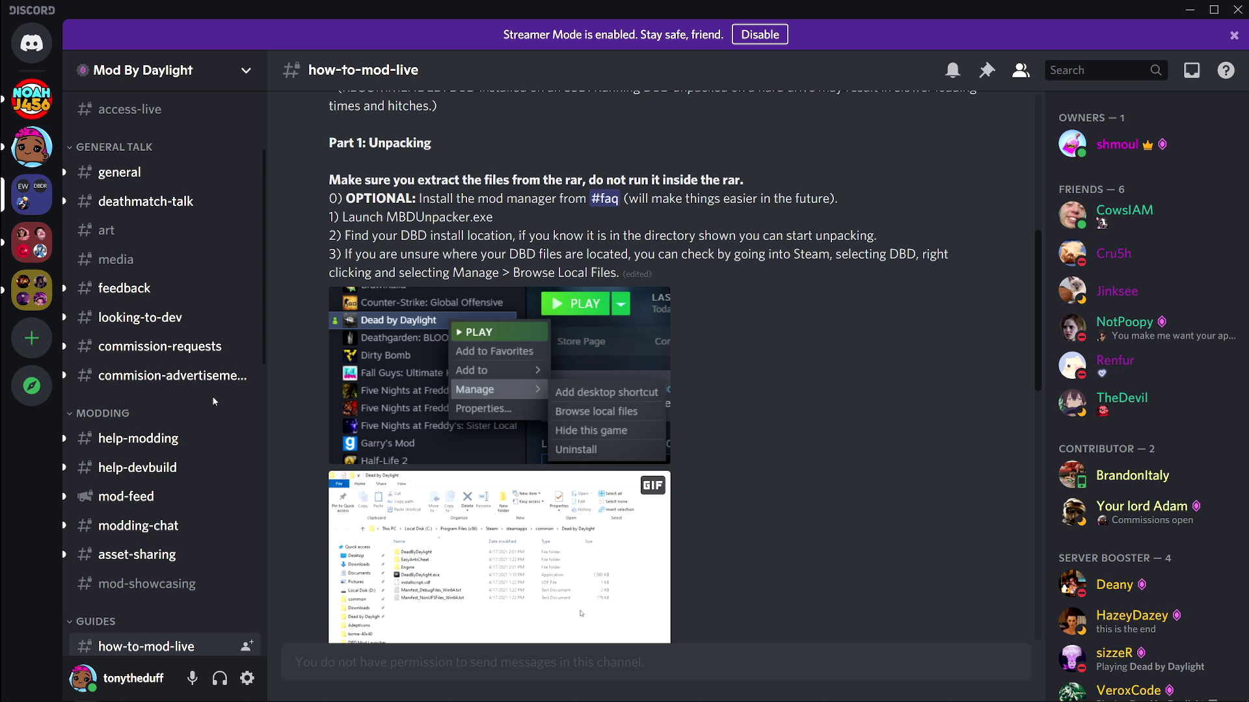
{"action": "scroll", "coordinate": [489, 305], "scroll_direction": "up", "scroll_amount": 4}
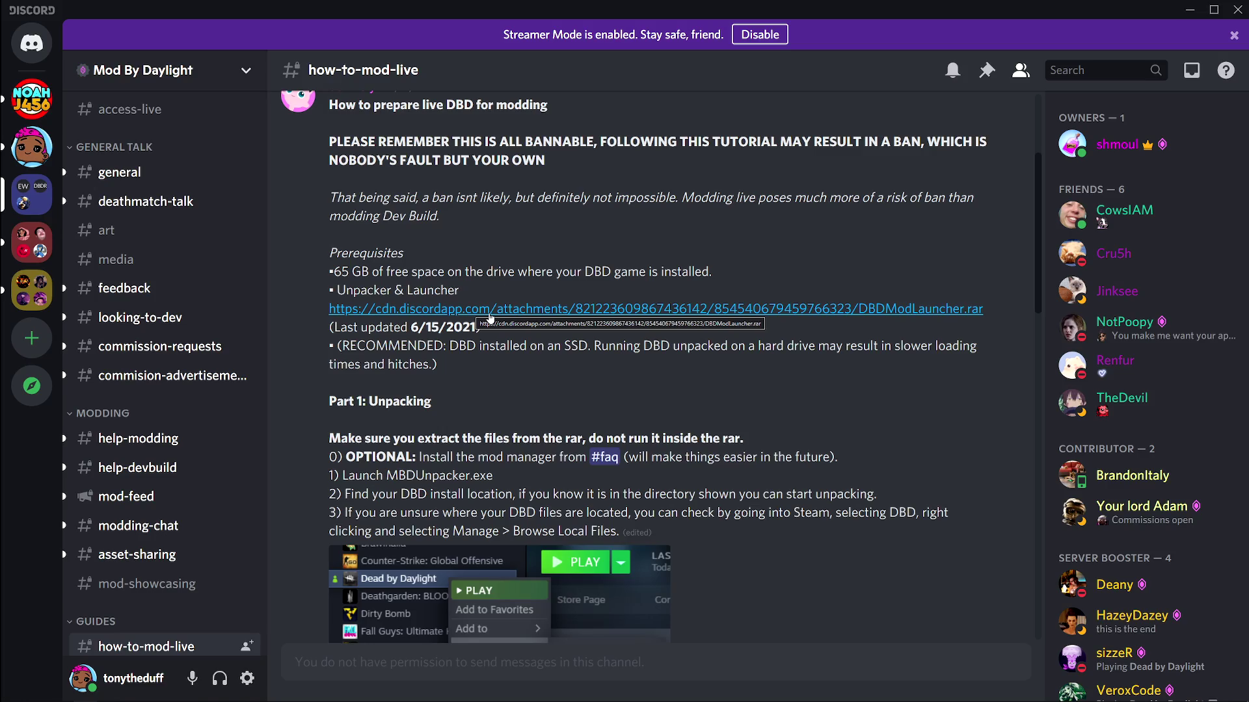
{"action": "key", "text": "super+d"}
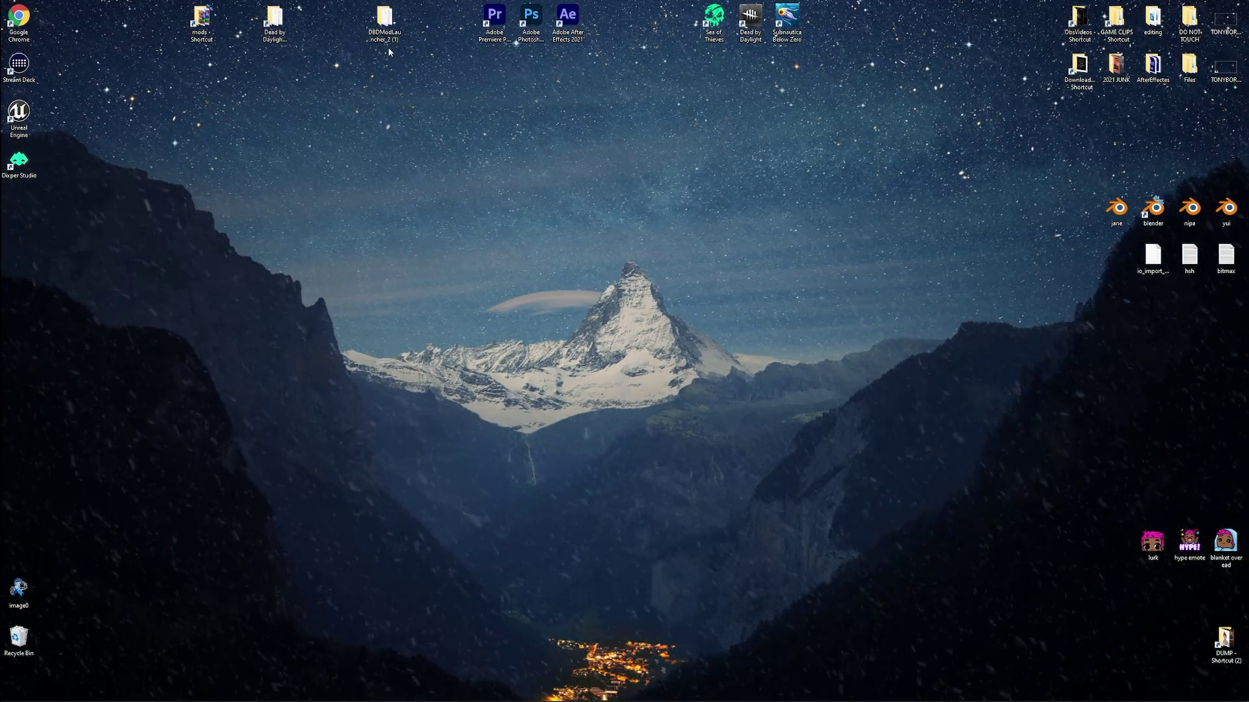
Open the DBDModLauncher_2 (1) folder, launch Unpacker, and centre its window on screen
{"action": "left_click_drag", "start_coordinate": [385, 21], "coordinate": [239, 343]}
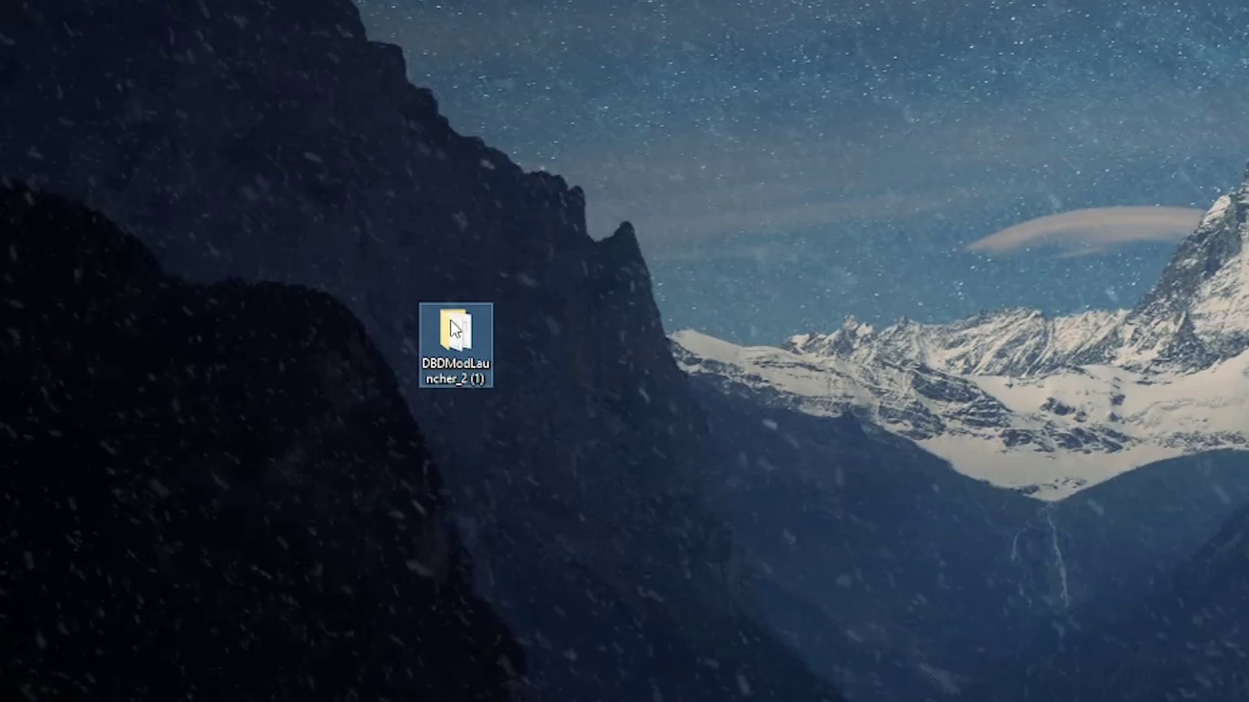
{"action": "double_click", "coordinate": [455, 331]}
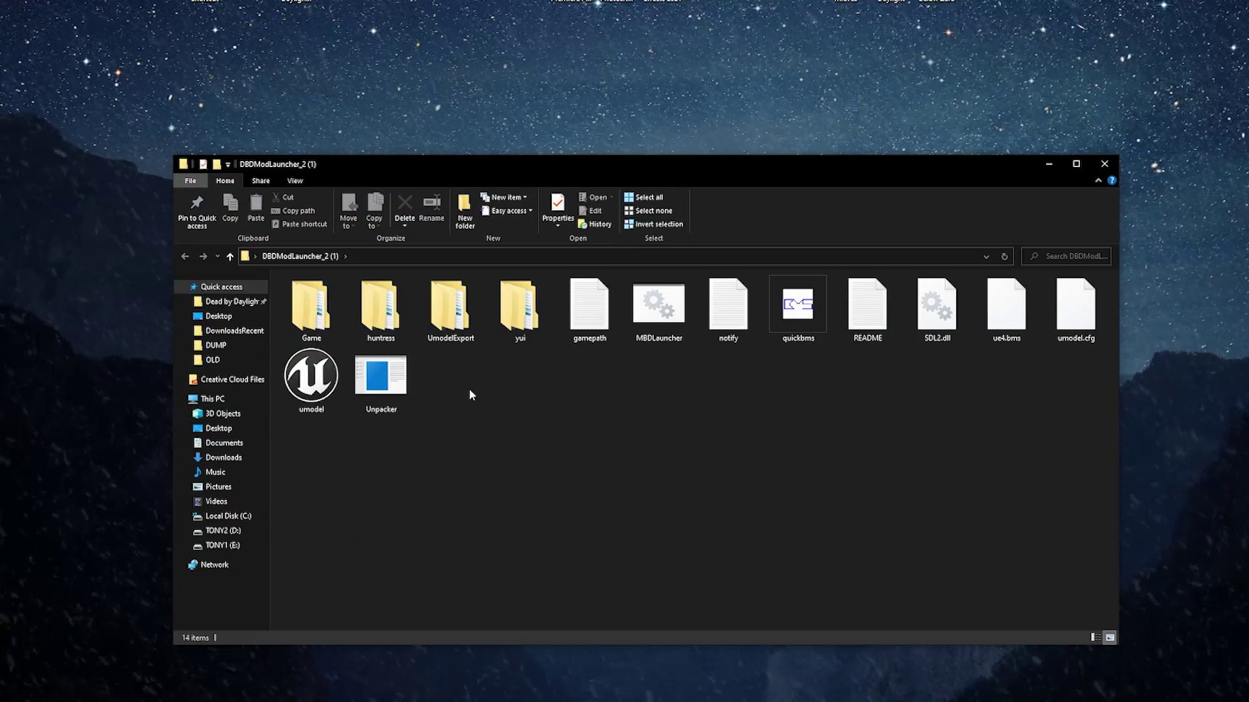
{"action": "double_click", "coordinate": [389, 381]}
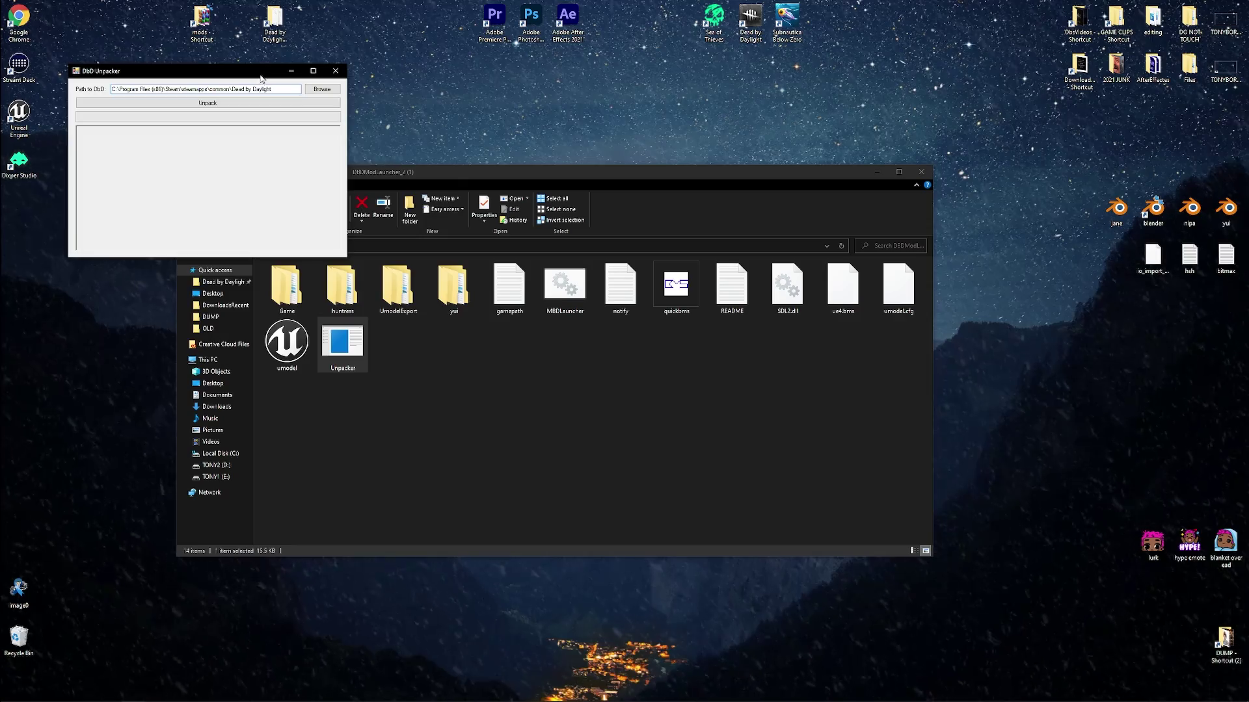
{"action": "left_click_drag", "start_coordinate": [196, 38], "coordinate": [654, 359]}
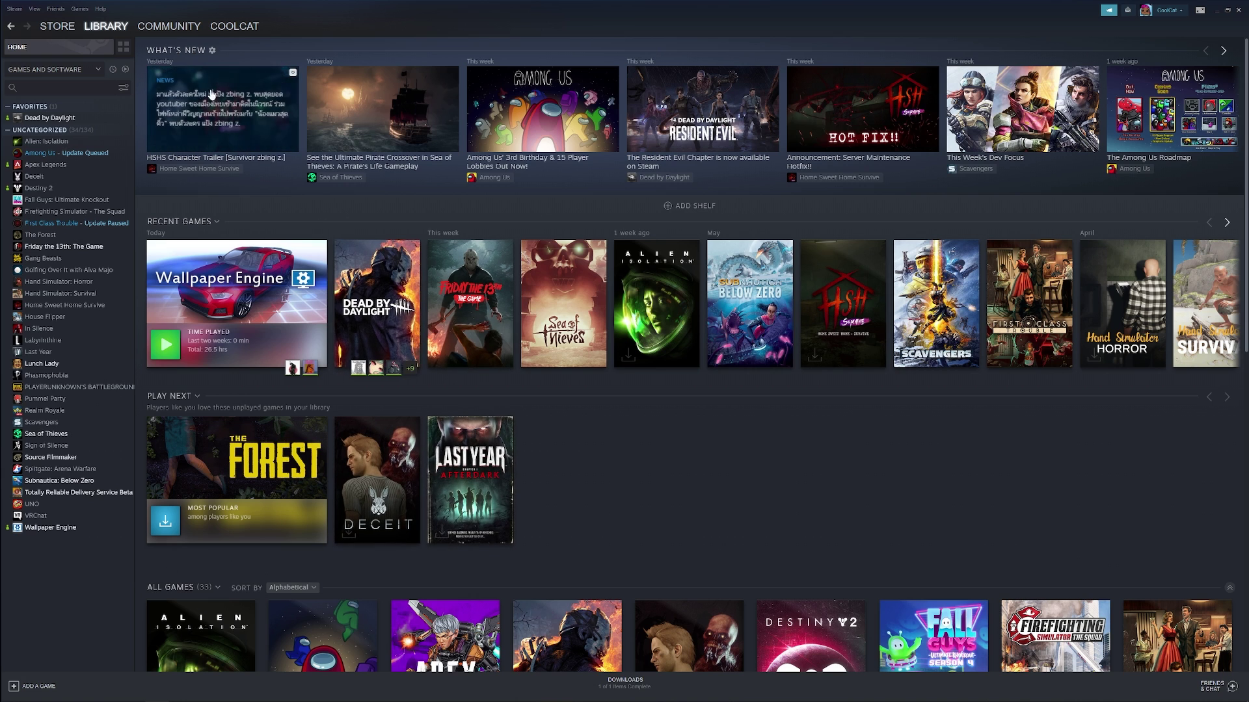
Open Dead by Daylight's local install folder through Manage > Browse local files in Steam
{"action": "left_click", "coordinate": [83, 120]}
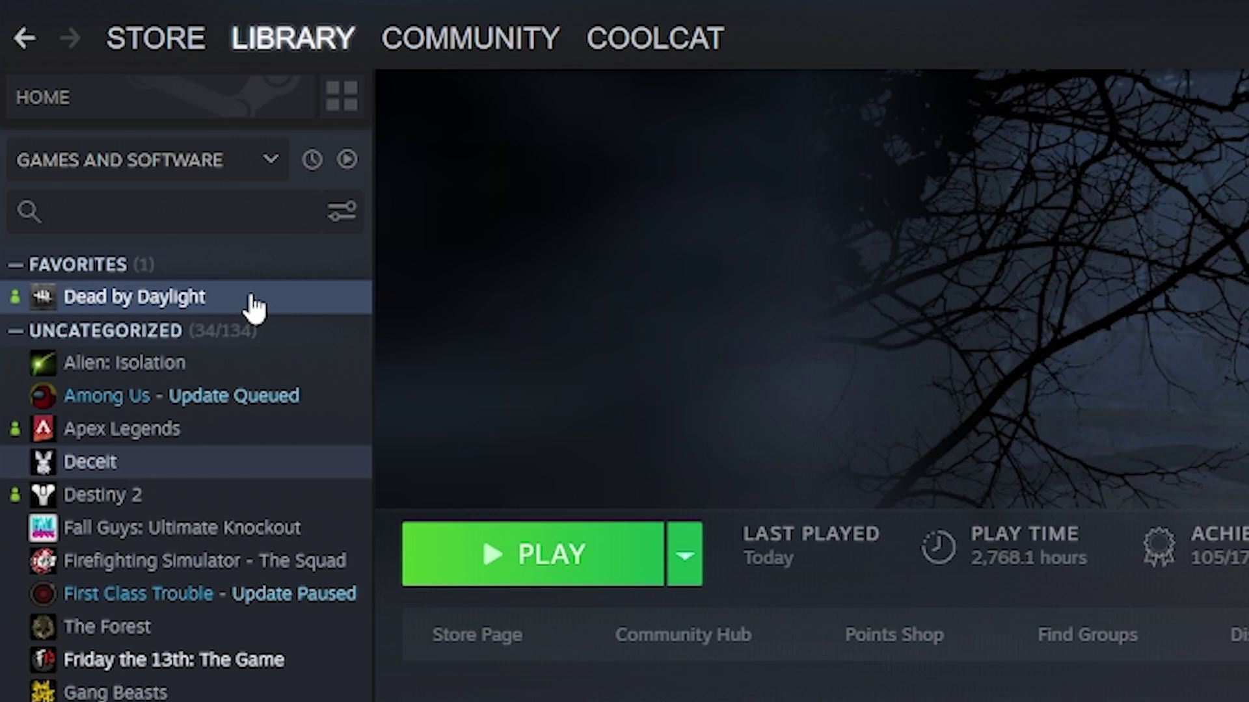
{"action": "right_click", "coordinate": [56, 120]}
{"action": "mouse_move", "coordinate": [85, 167]}
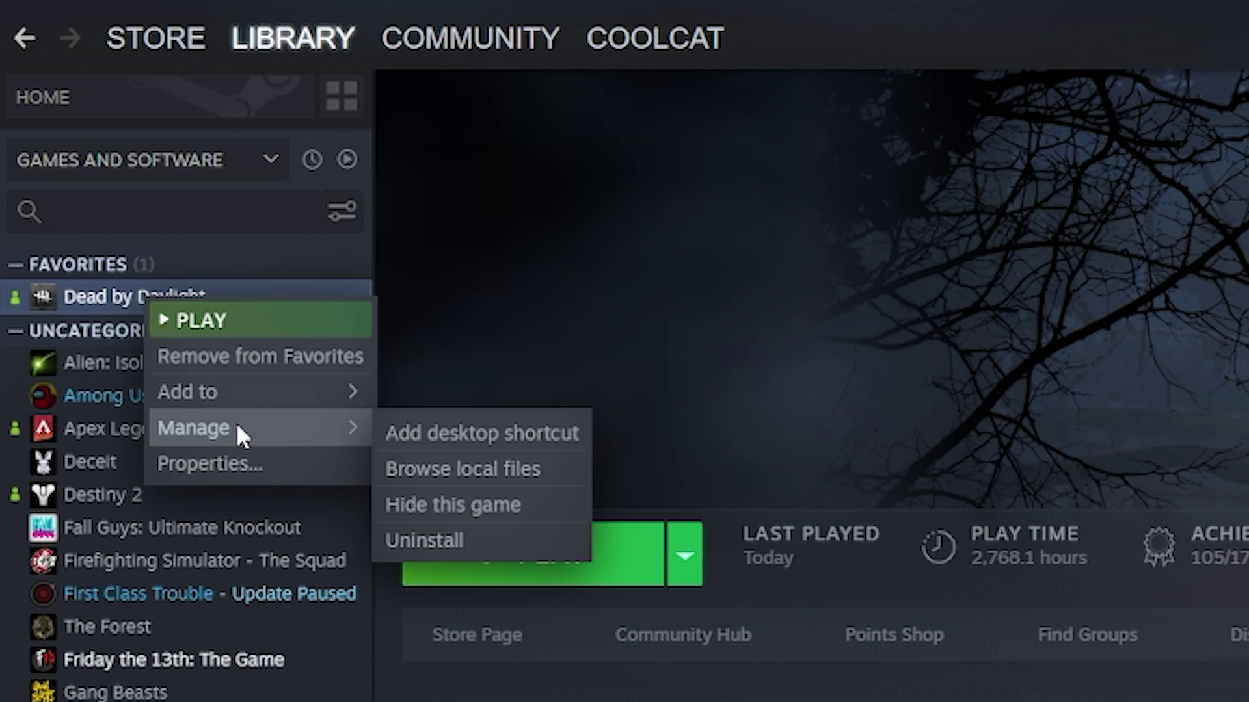
{"action": "left_click", "coordinate": [464, 471]}
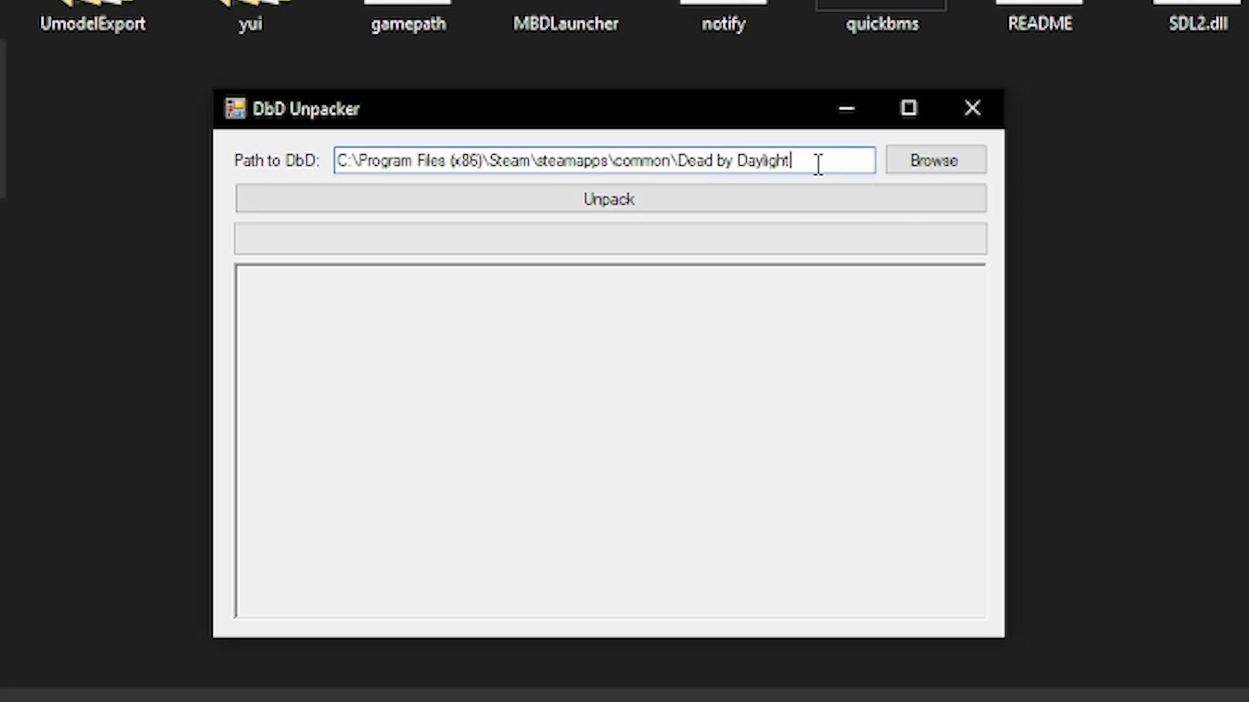
Confirm the Steam Dead by Daylight path and unpack the game files until the log shows Done!
{"action": "left_click_drag", "start_coordinate": [812, 161], "coordinate": [240, 166]}
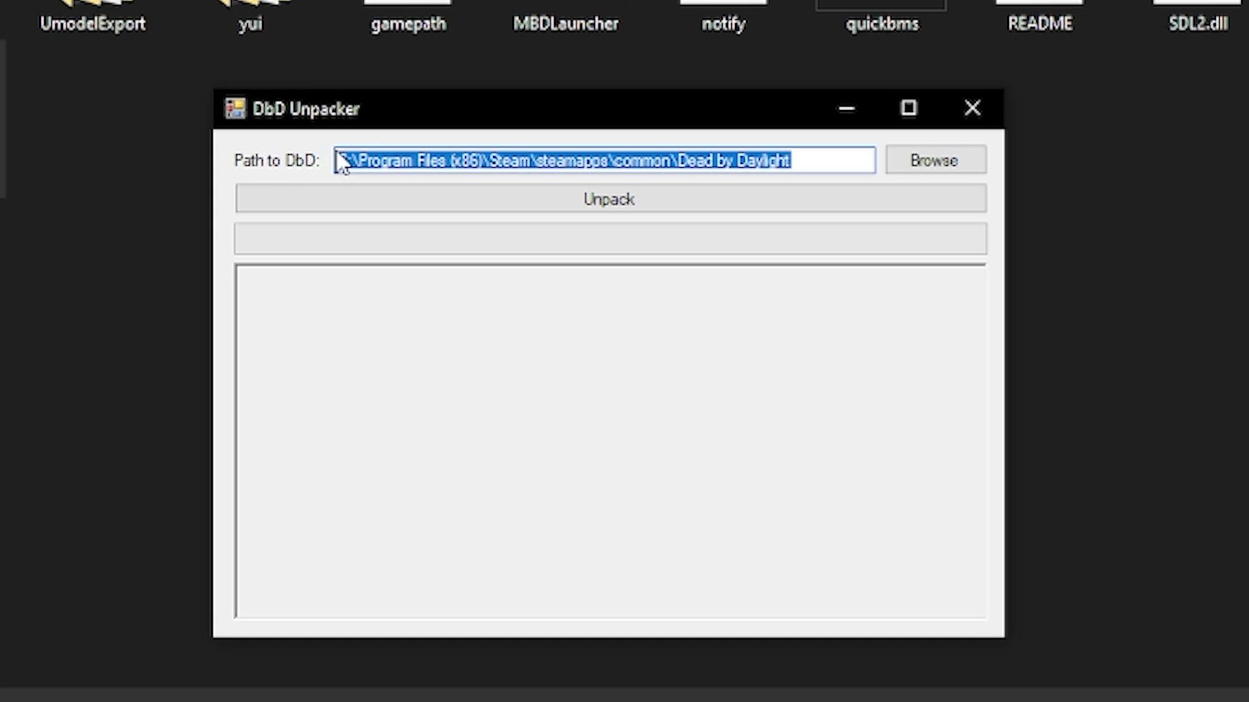
{"action": "left_click", "coordinate": [634, 197]}
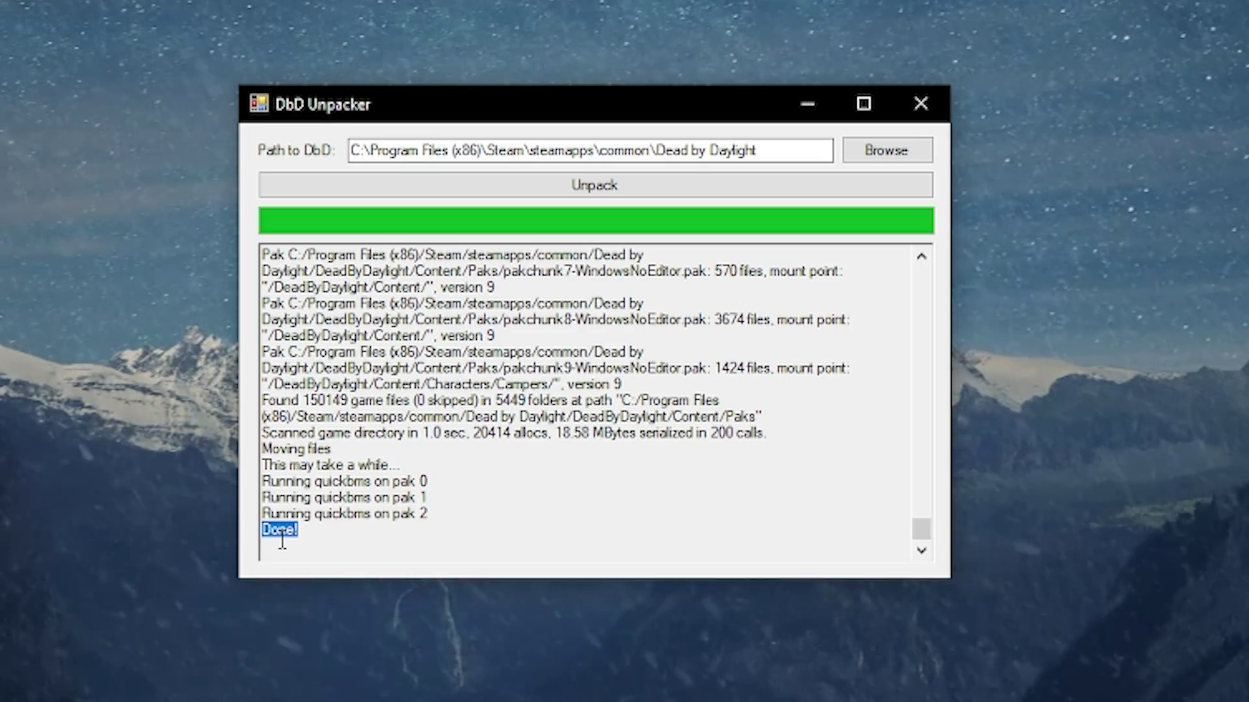
{"action": "left_click", "coordinate": [303, 539]}
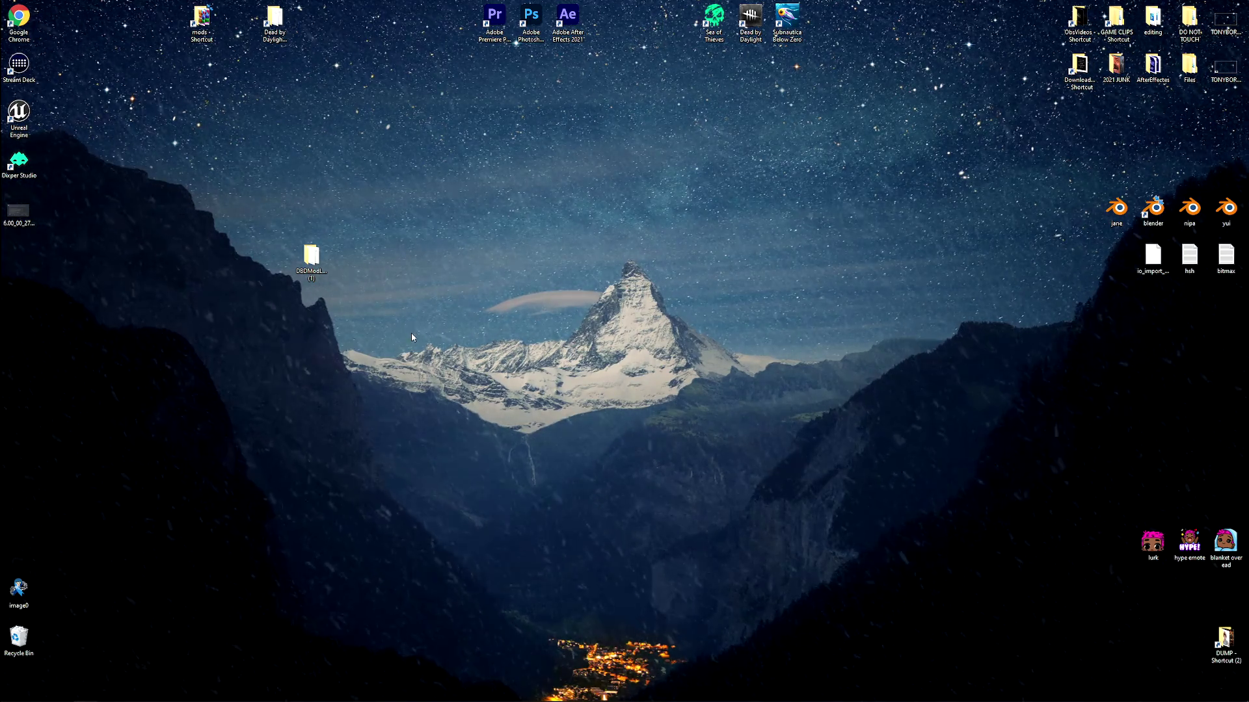
Zoom in and scroll the Dead by Daylight mods grid, loading more, to find the Waluigi skin
{"action": "double_click", "coordinate": [311, 258]}
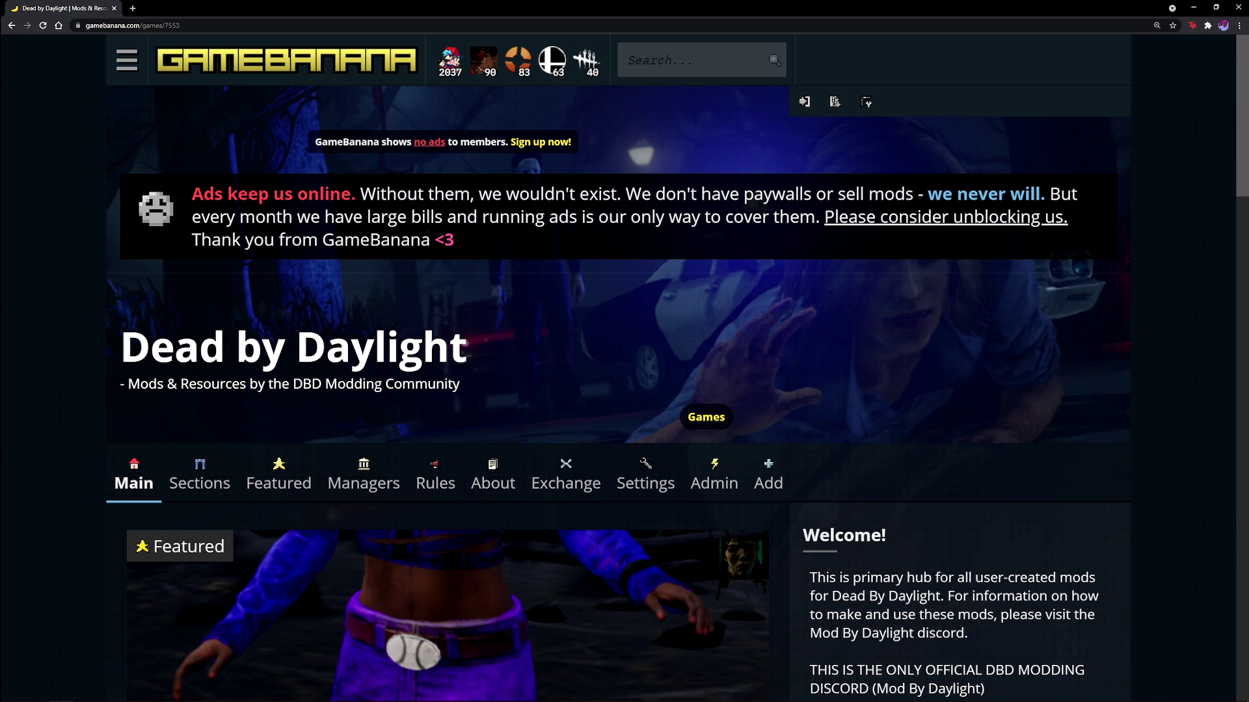
{"action": "scroll", "coordinate": [400, 335], "scroll_direction": "down", "scroll_amount": 10}
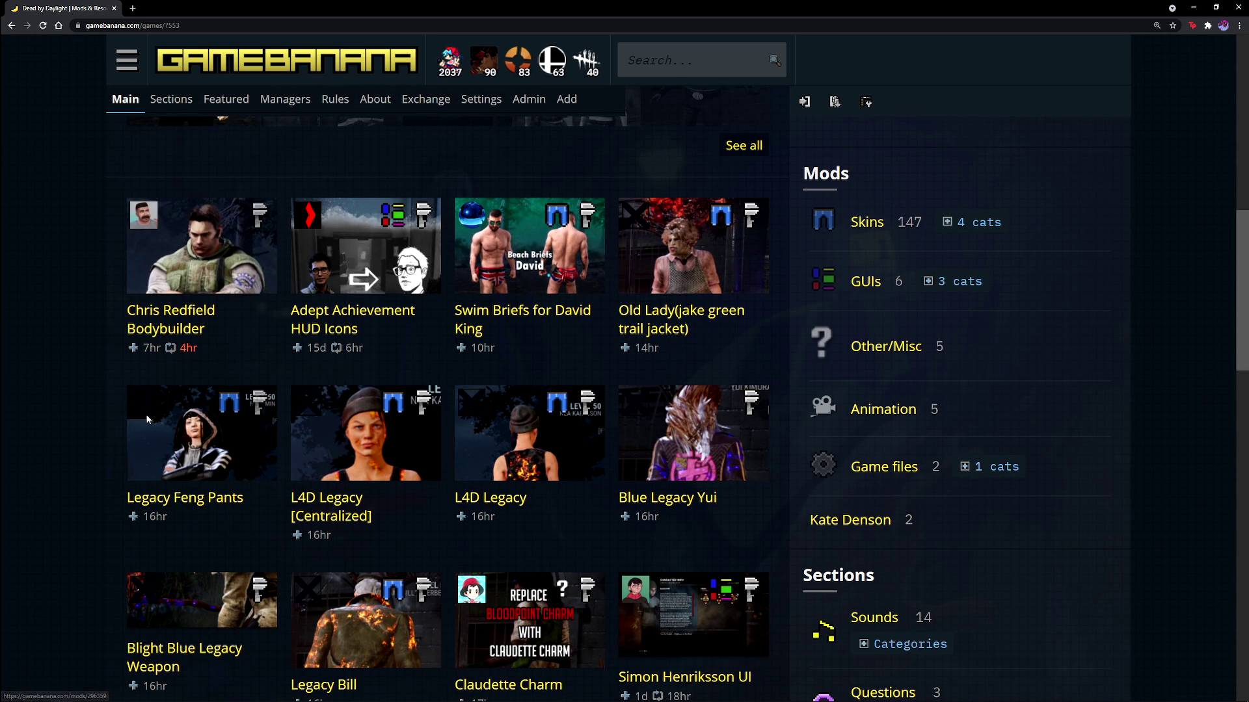
{"action": "key", "text": "ctrl+plus"}
{"action": "scroll", "coordinate": [571, 394], "scroll_direction": "down", "scroll_amount": 5}
{"action": "scroll", "coordinate": [572, 394], "scroll_direction": "down", "scroll_amount": 12}
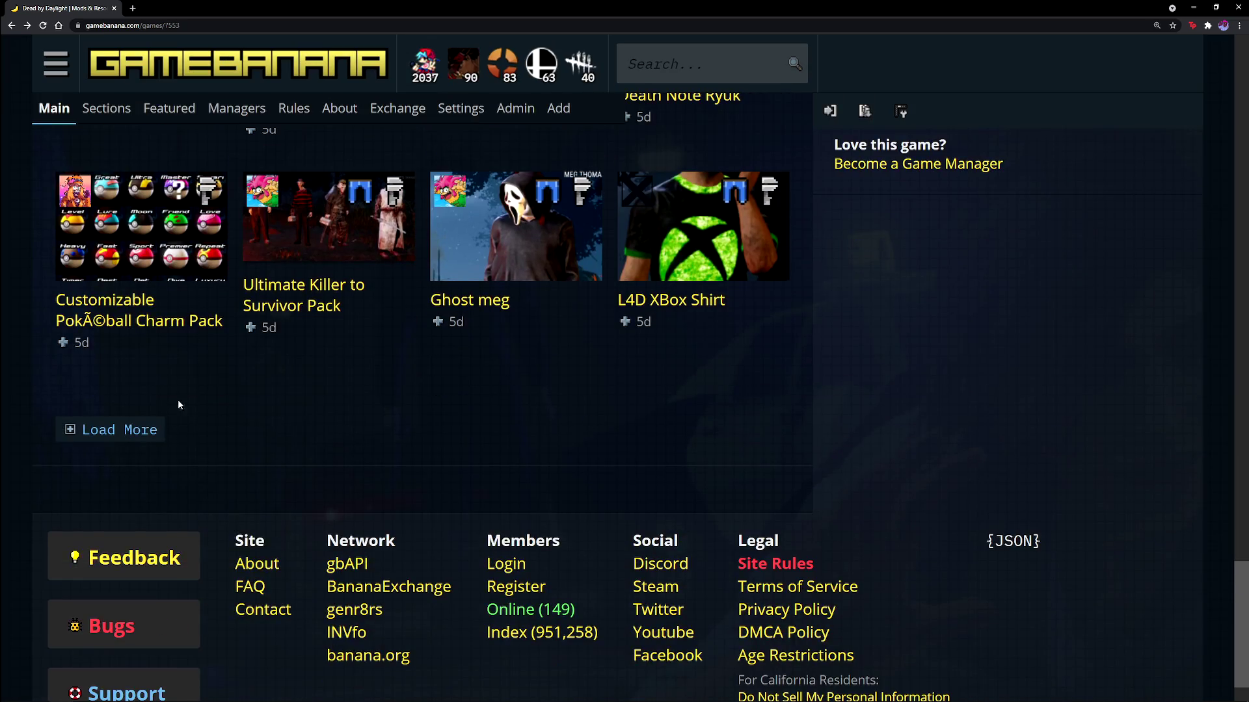
{"action": "left_click", "coordinate": [130, 429]}
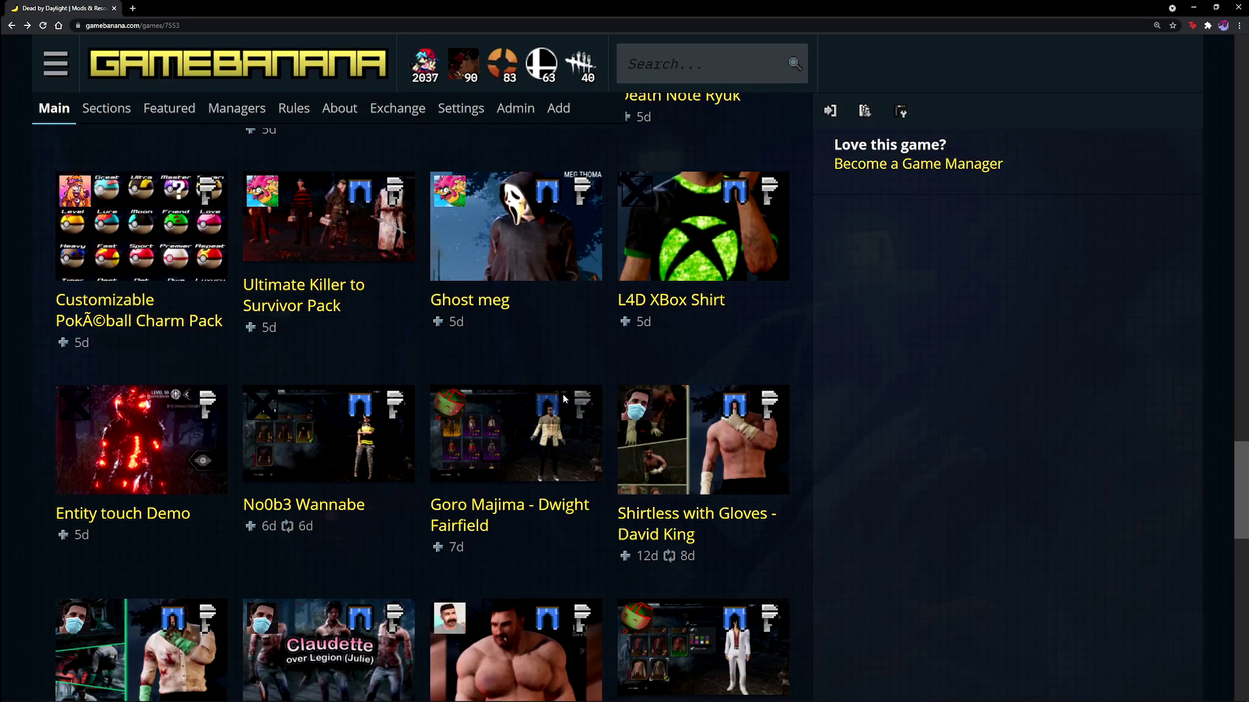
{"action": "scroll", "coordinate": [582, 401], "scroll_direction": "down", "scroll_amount": 8}
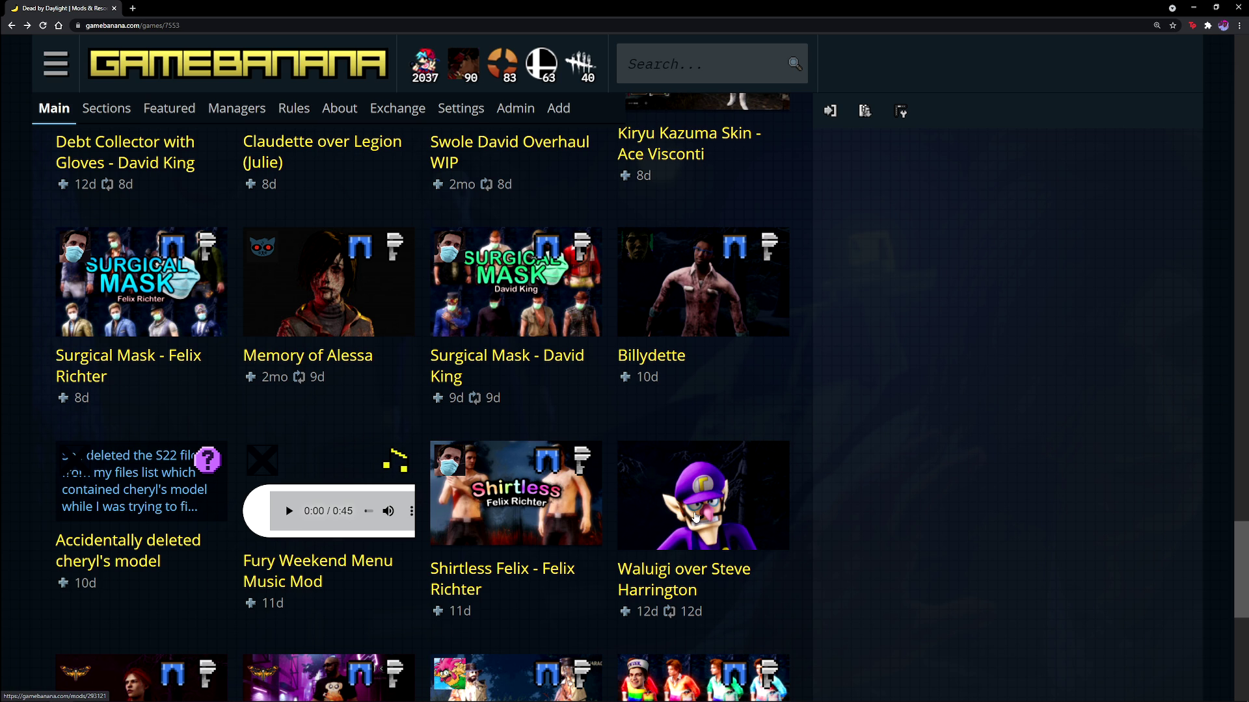
Open the Waluigi over Steve Harrington mod page and zoom it out
{"action": "left_click", "coordinate": [695, 517]}
{"action": "scroll", "coordinate": [494, 442], "scroll_direction": "down", "scroll_amount": 5}
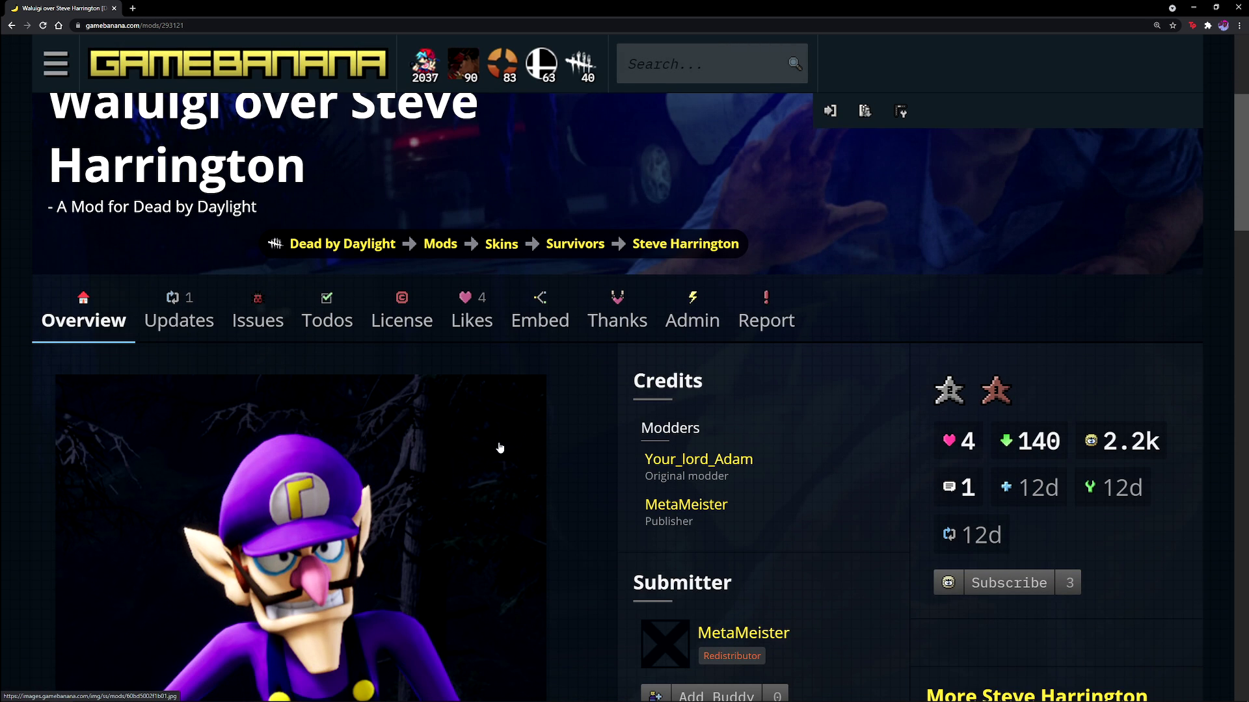
{"action": "key", "text": "ctrl+minus"}
{"action": "key", "text": "ctrl+minus"}
{"action": "key", "text": "ctrl+minus"}
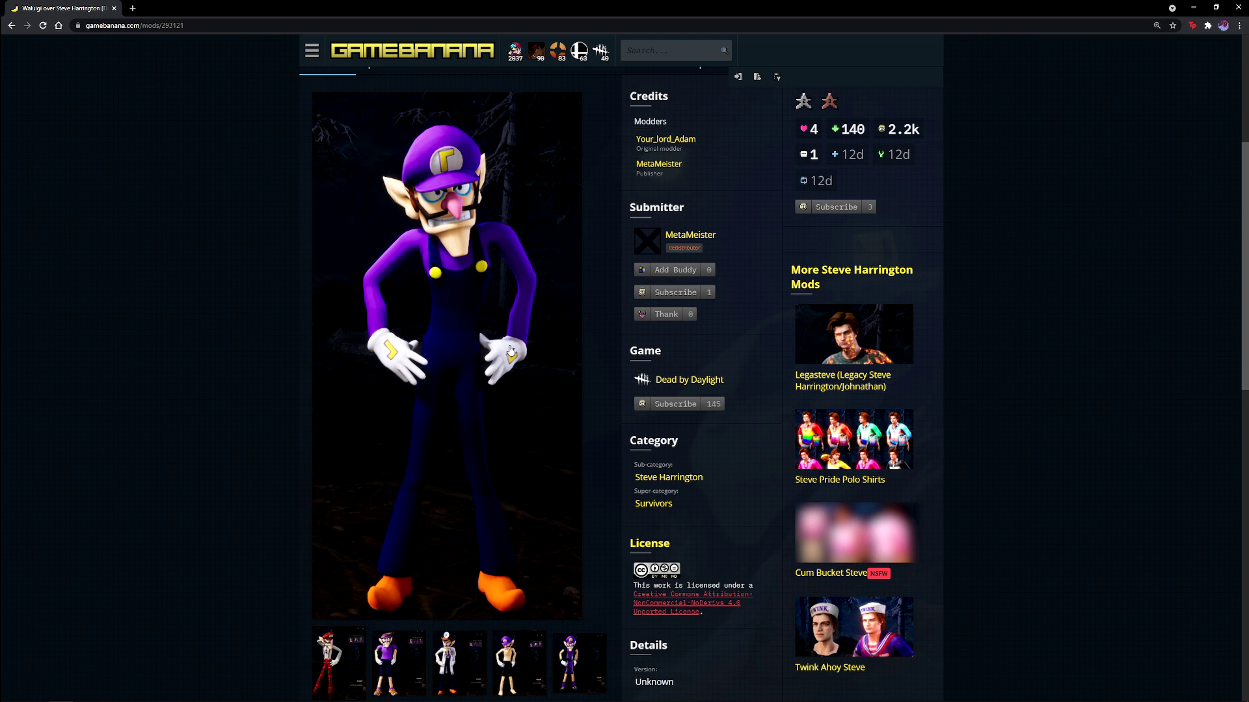
{"action": "scroll", "coordinate": [511, 351], "scroll_direction": "down", "scroll_amount": 3}
Browse the mod's screenshots full size, then go to the waluigi_f1be9.rar download page
{"action": "left_click", "coordinate": [343, 420]}
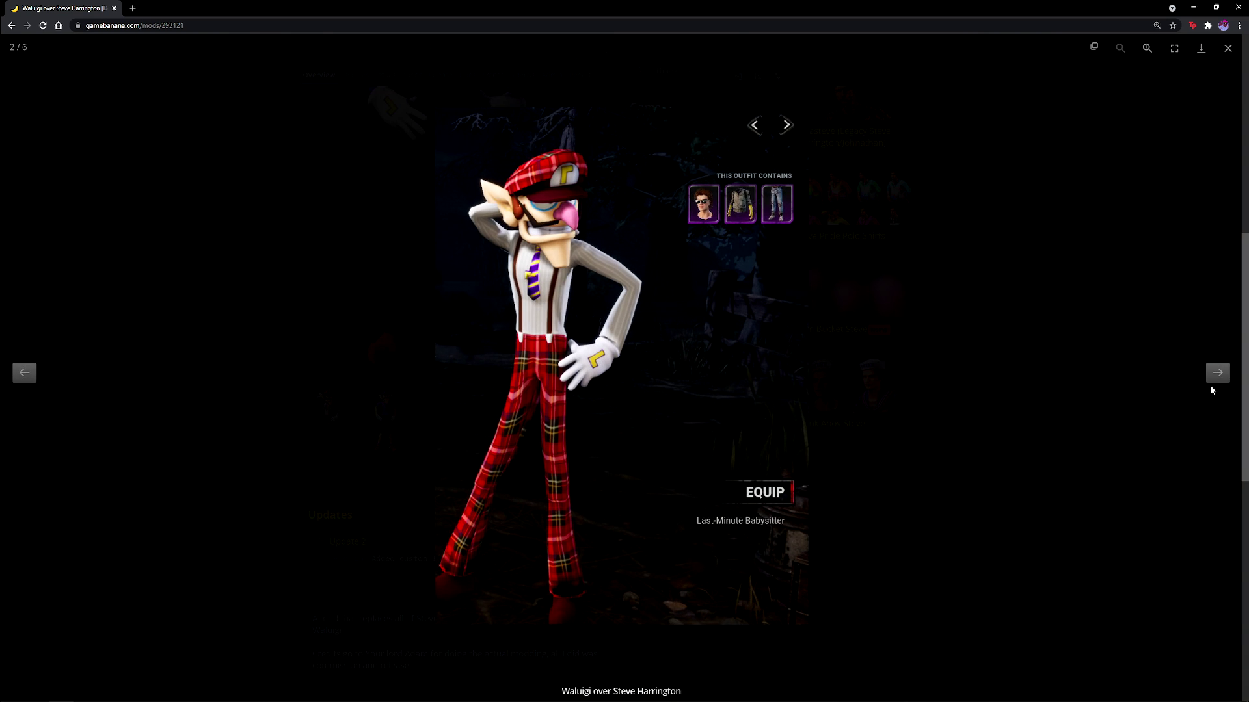
{"action": "left_click", "coordinate": [1218, 374]}
{"action": "left_click", "coordinate": [1217, 375]}
{"action": "left_click", "coordinate": [1217, 374]}
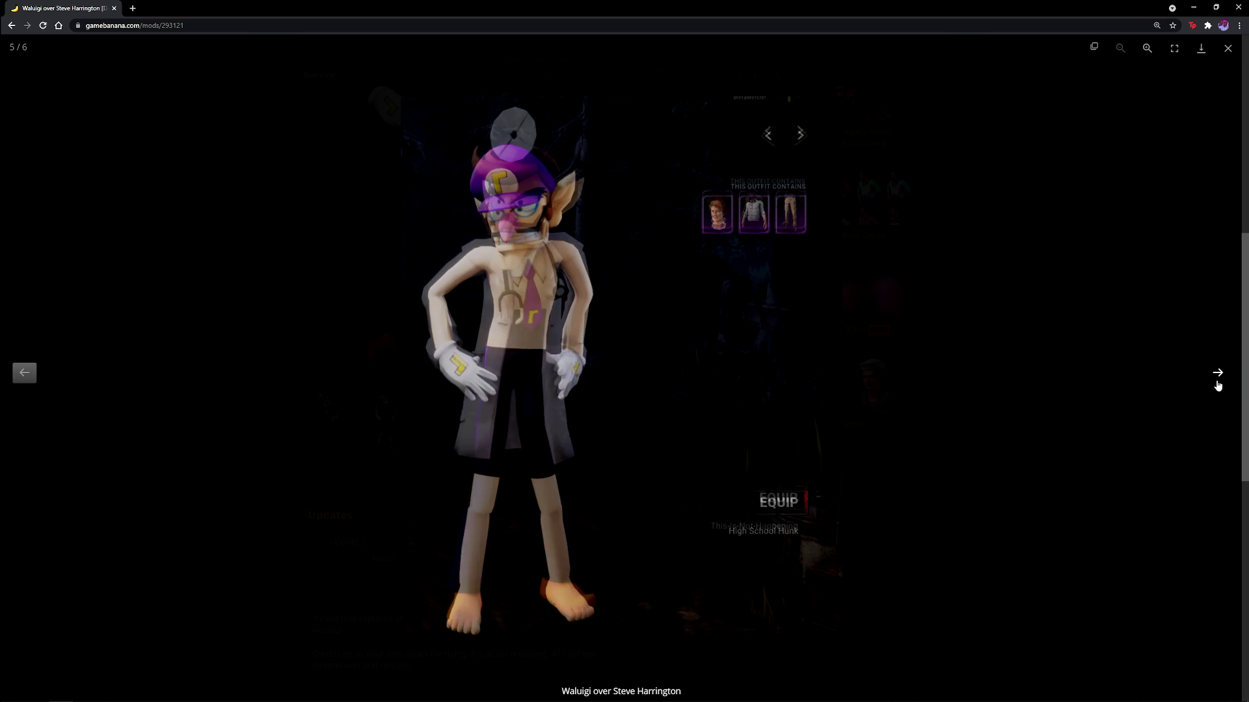
{"action": "left_click", "coordinate": [1218, 375]}
{"action": "left_click", "coordinate": [1123, 320]}
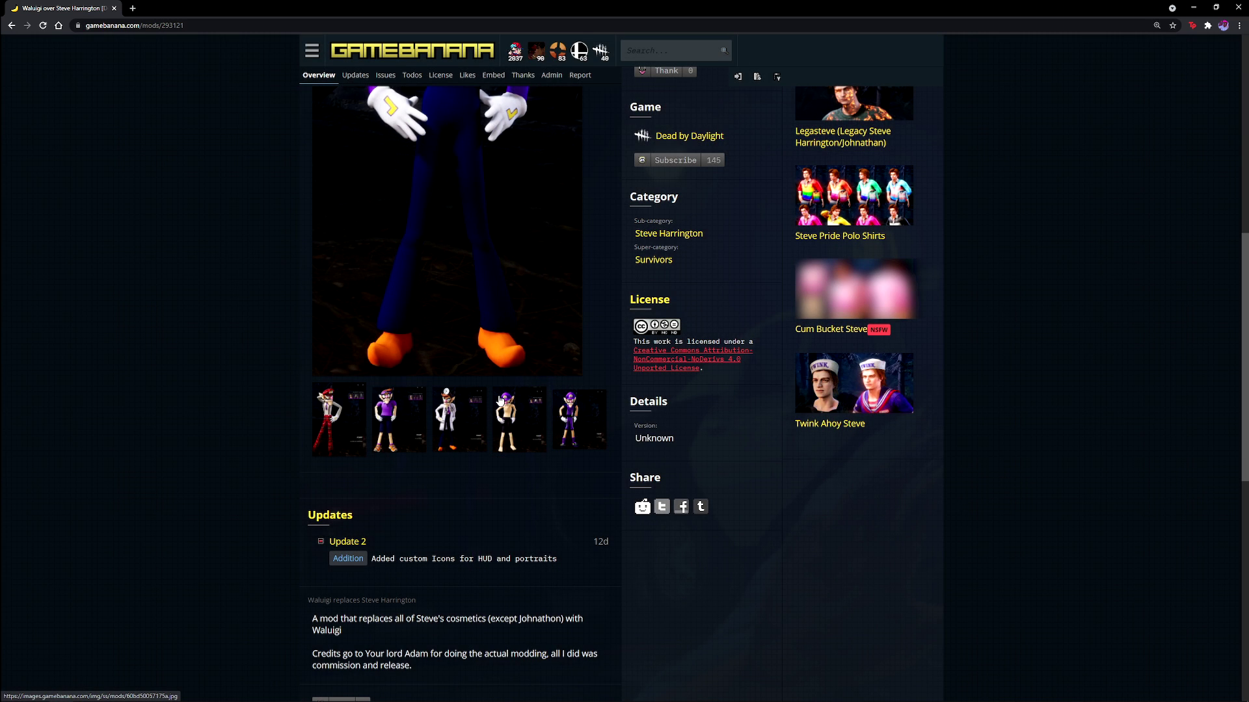
{"action": "scroll", "coordinate": [500, 402], "scroll_direction": "down", "scroll_amount": 5}
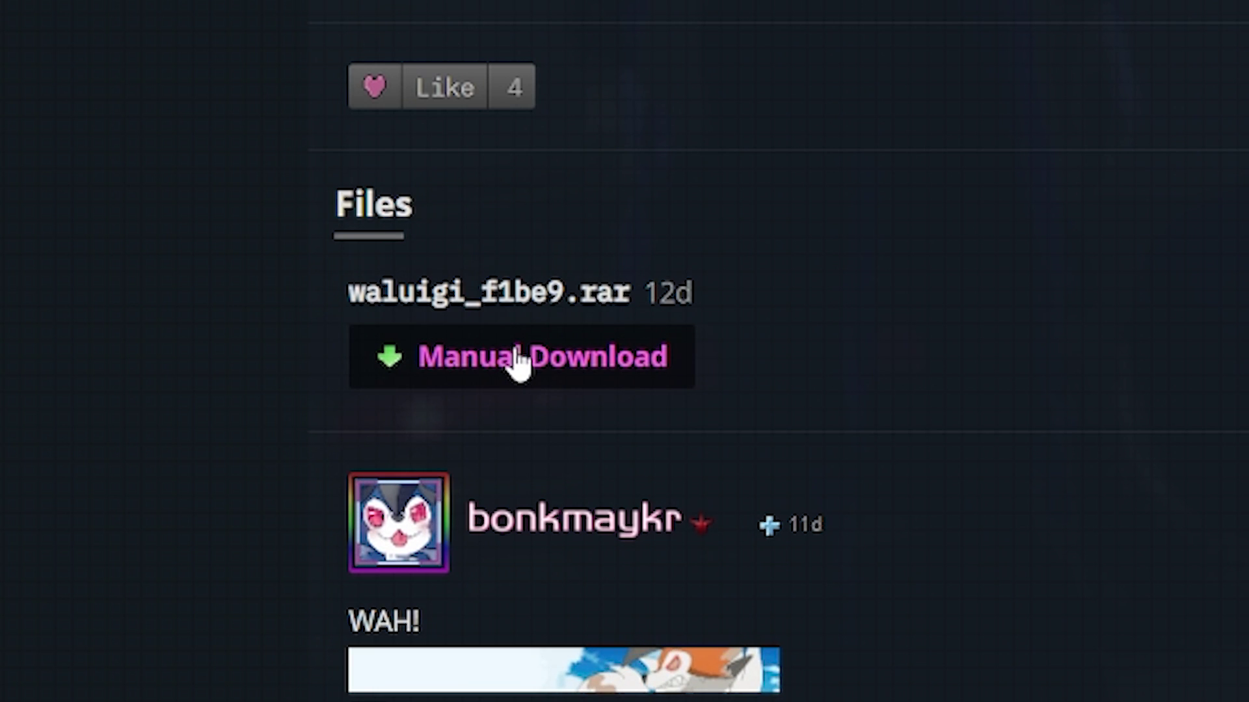
{"action": "left_click", "coordinate": [518, 359]}
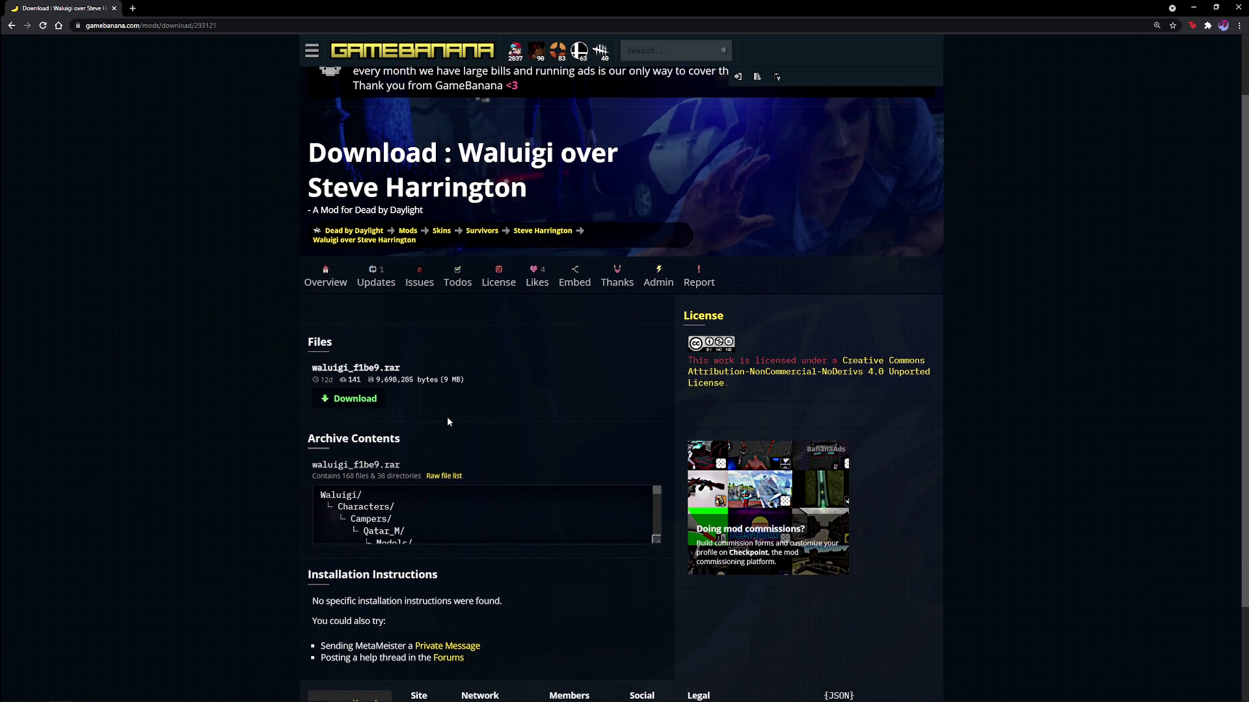
Download waluigi_f1be9.rar and save it to the Desktop
{"action": "scroll", "coordinate": [448, 419], "scroll_direction": "down", "scroll_amount": 2}
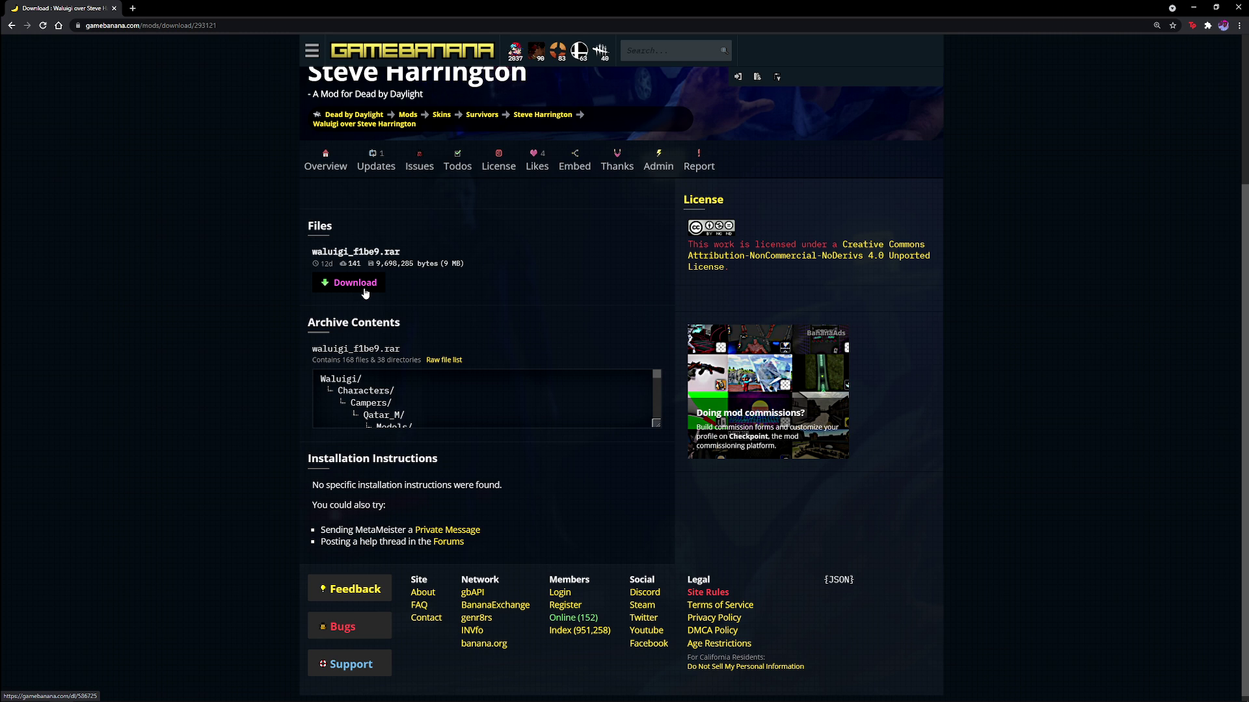
{"action": "left_click", "coordinate": [364, 290]}
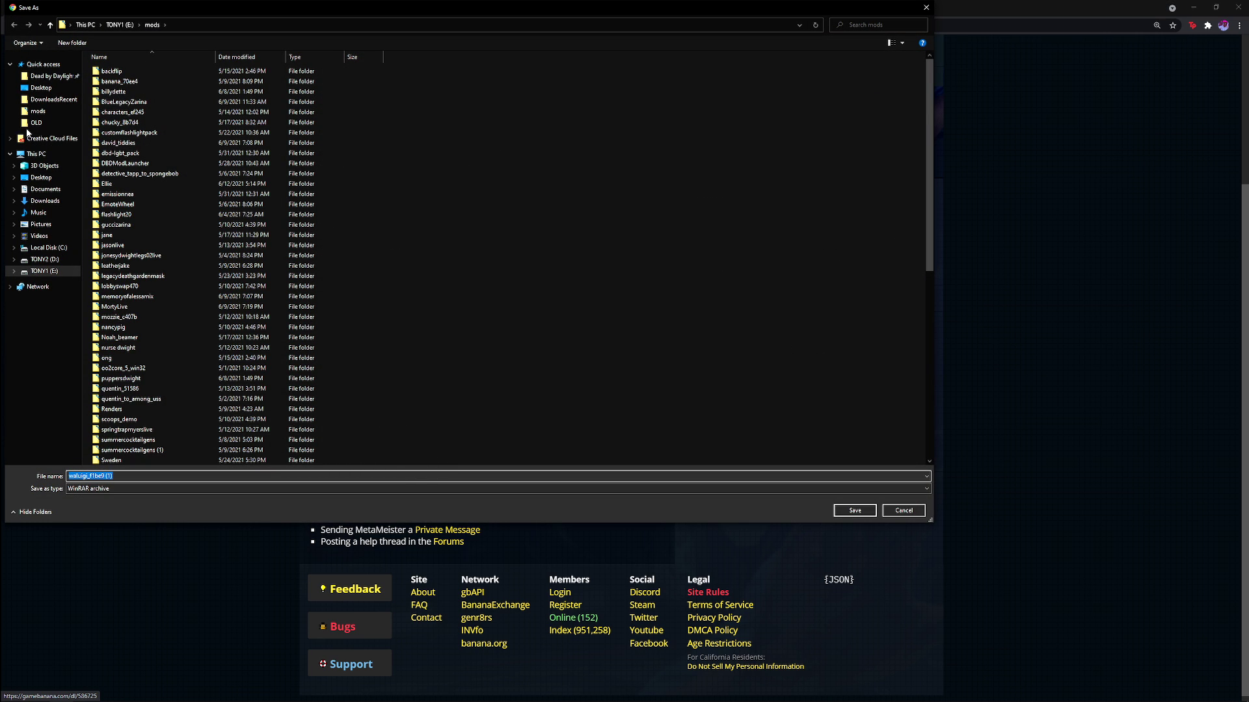
{"action": "left_click", "coordinate": [41, 87]}
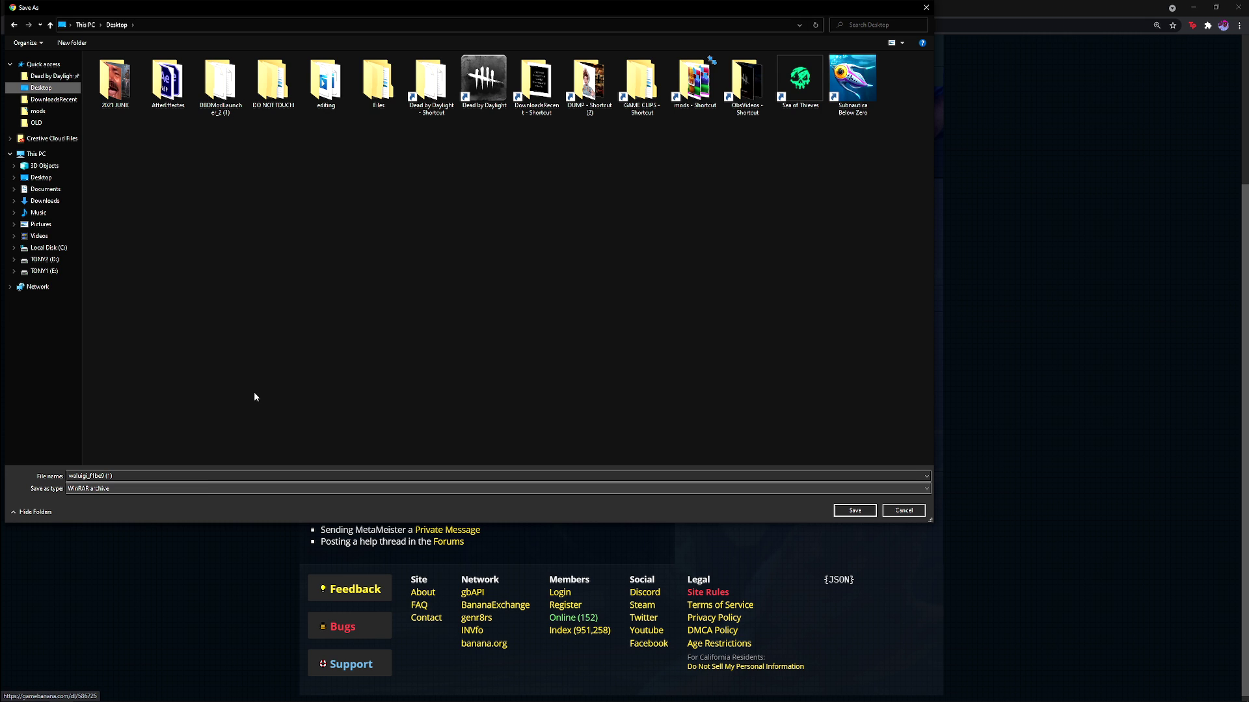
{"action": "left_click", "coordinate": [855, 510]}
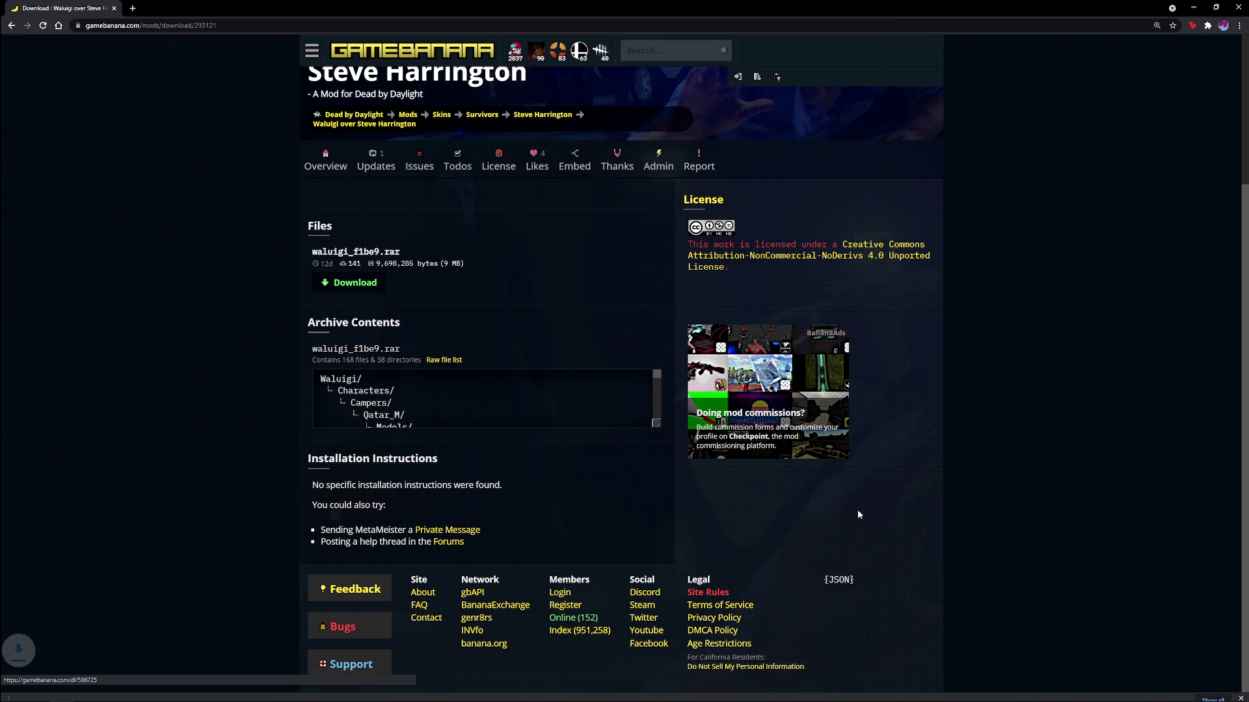
Close the browser, open waluigi_f1be9 (1).rar in WinRAR, and extract it to the Desktop
{"action": "left_click", "coordinate": [1239, 8]}
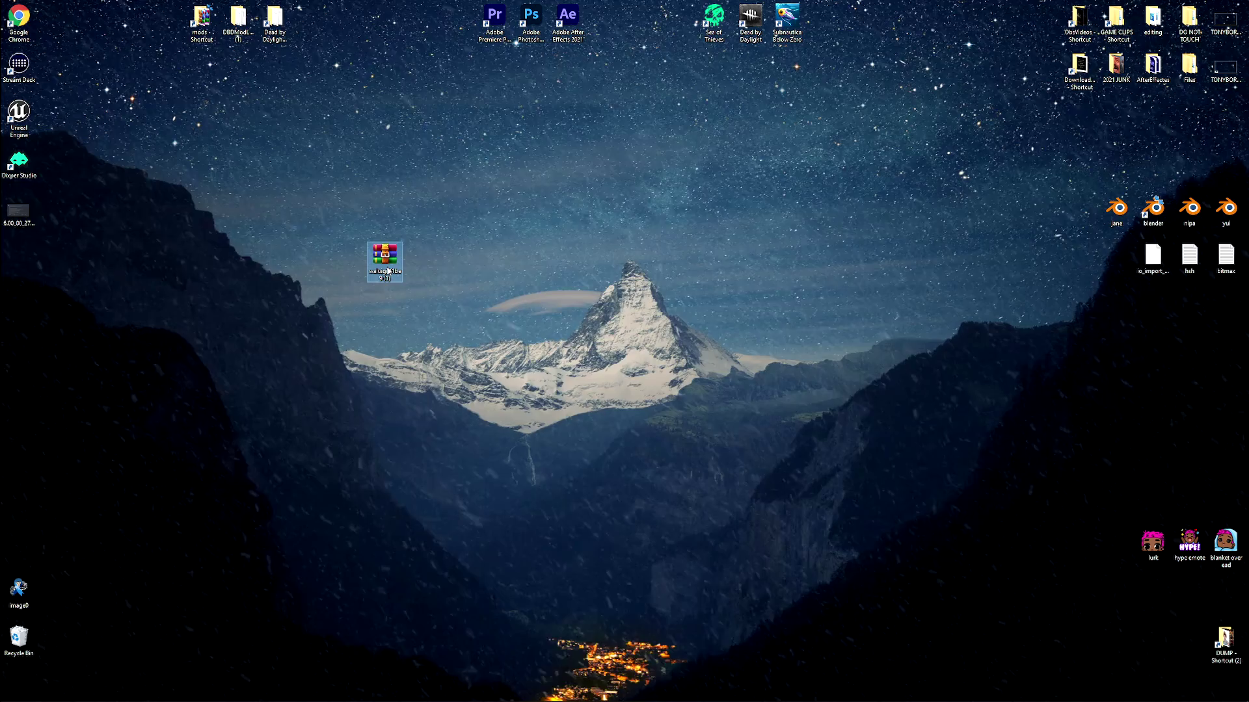
{"action": "double_click", "coordinate": [385, 260]}
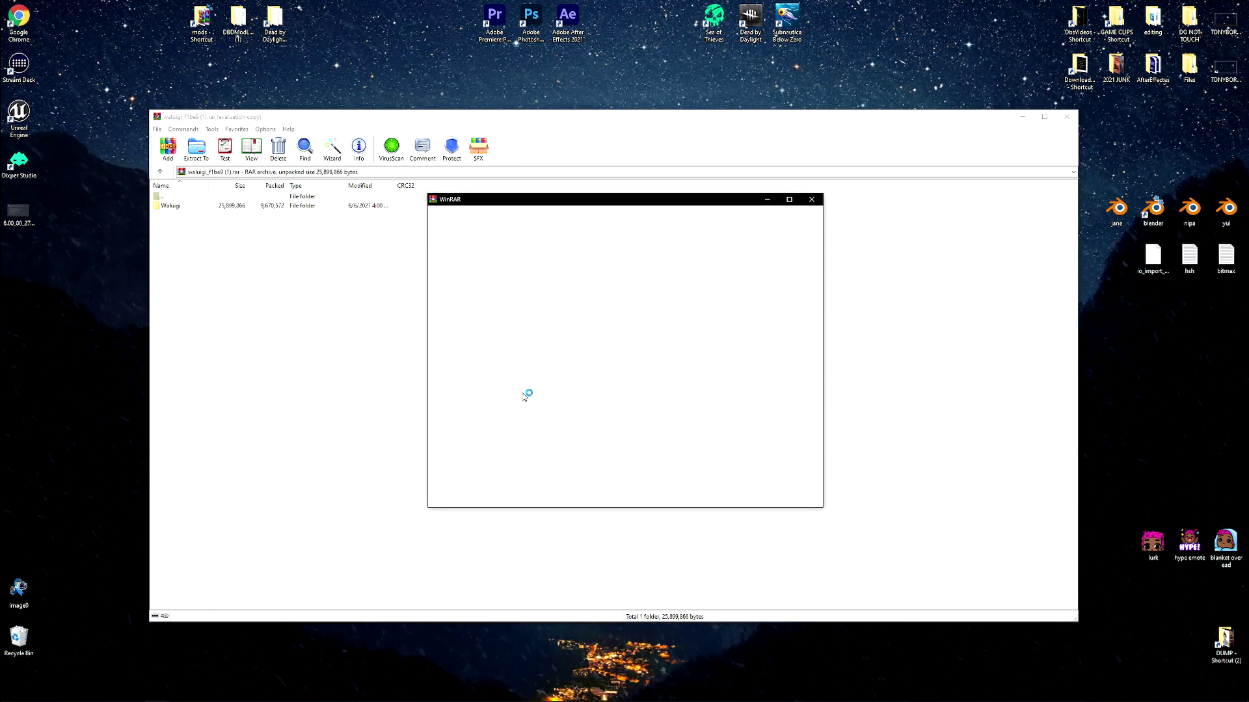
{"action": "left_click", "coordinate": [811, 200]}
{"action": "left_click", "coordinate": [339, 299]}
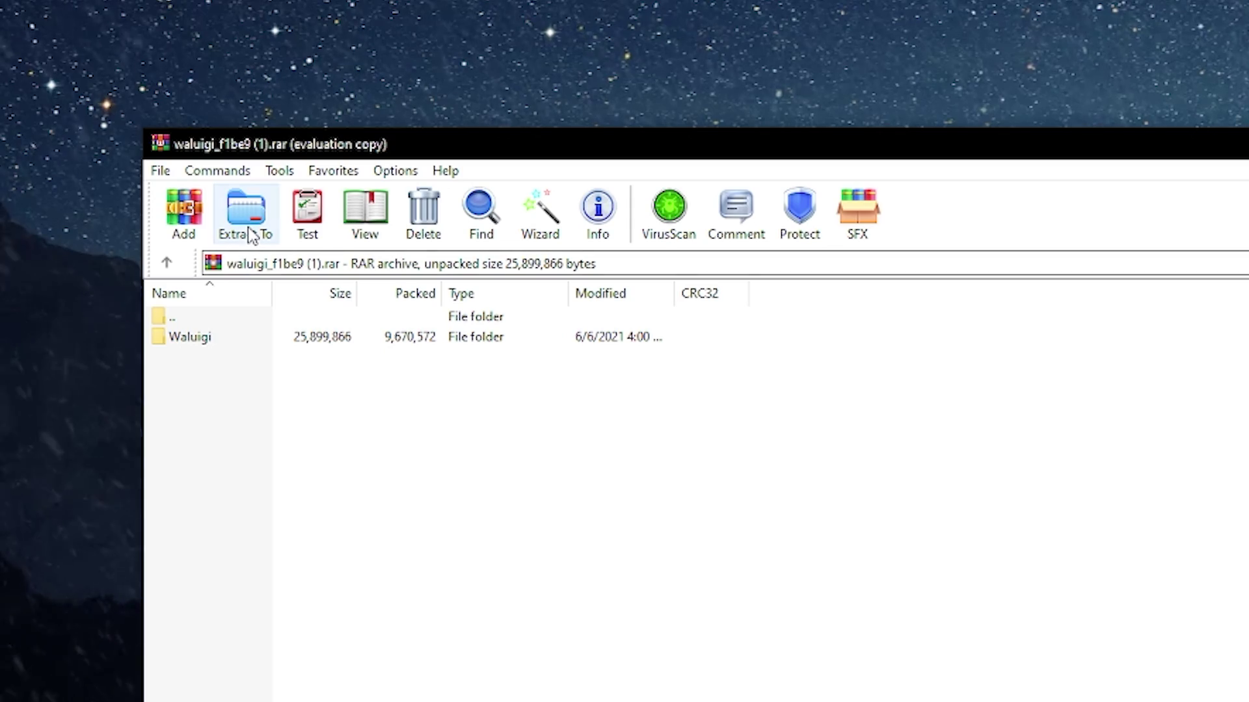
{"action": "left_click", "coordinate": [200, 156]}
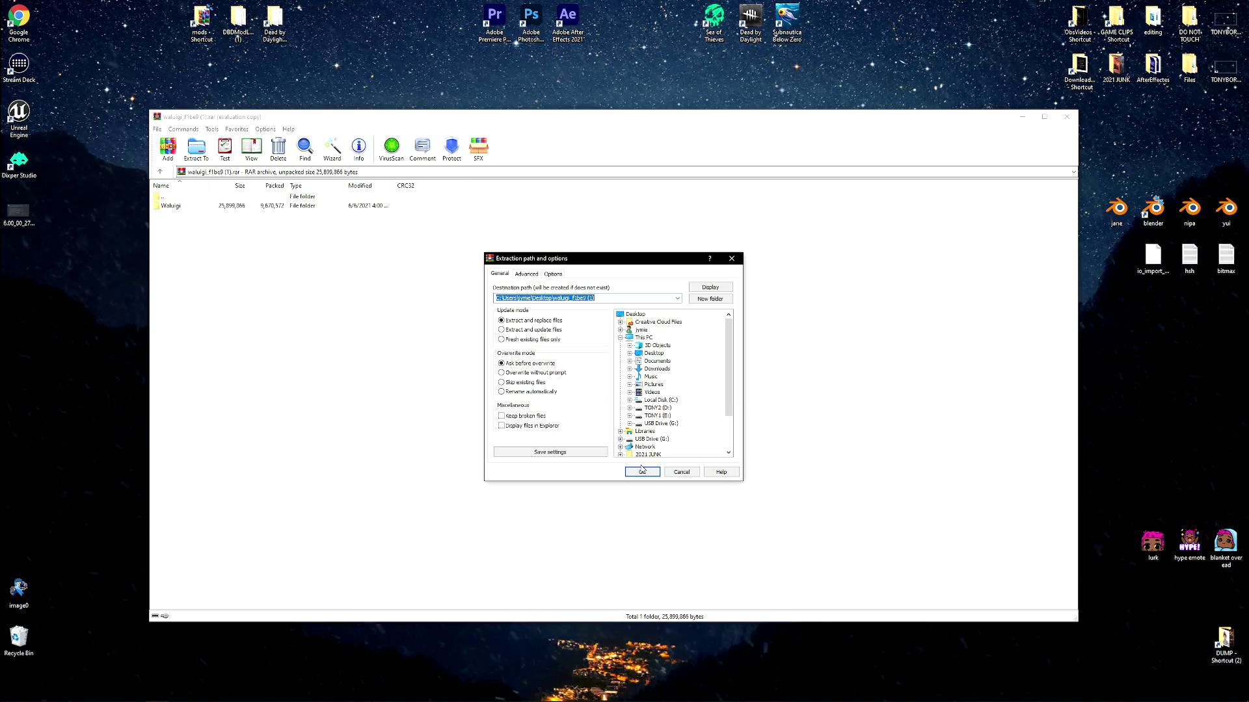
{"action": "left_click", "coordinate": [914, 636]}
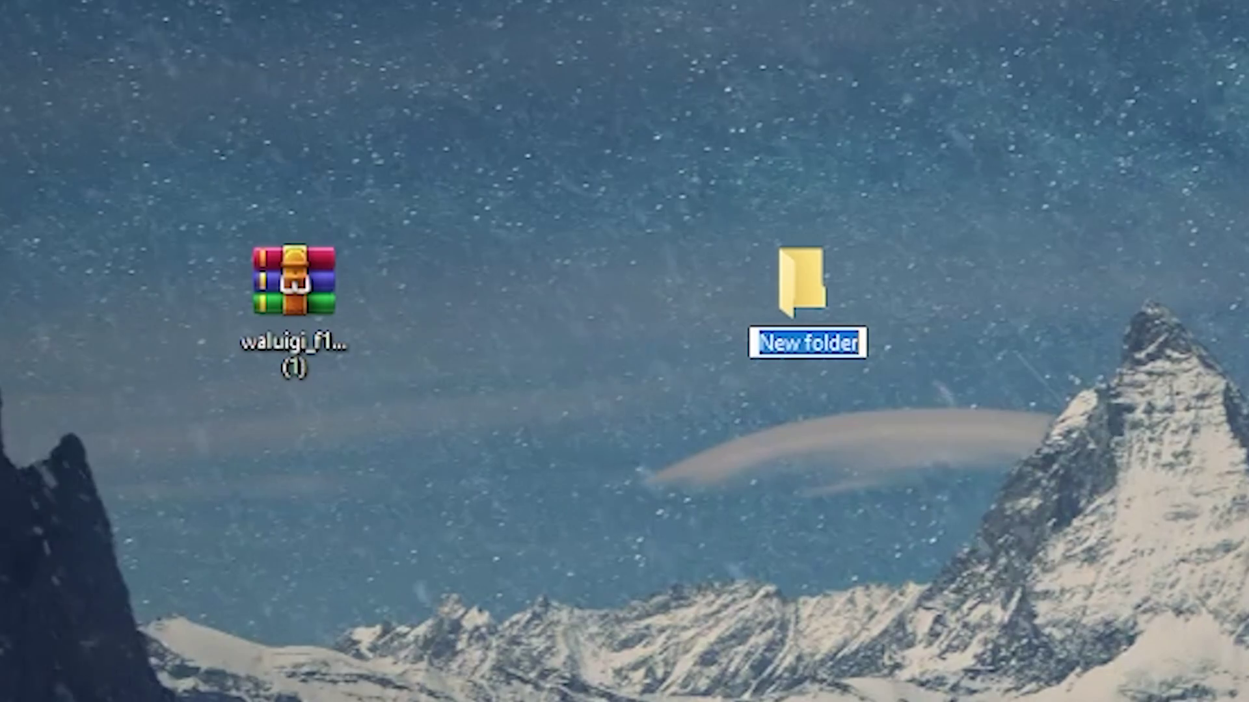
Rename the new desktop folder to 'Mods' and browse into its waluigi_f1be9 (1) folder
{"action": "type", "text": "Mods"}
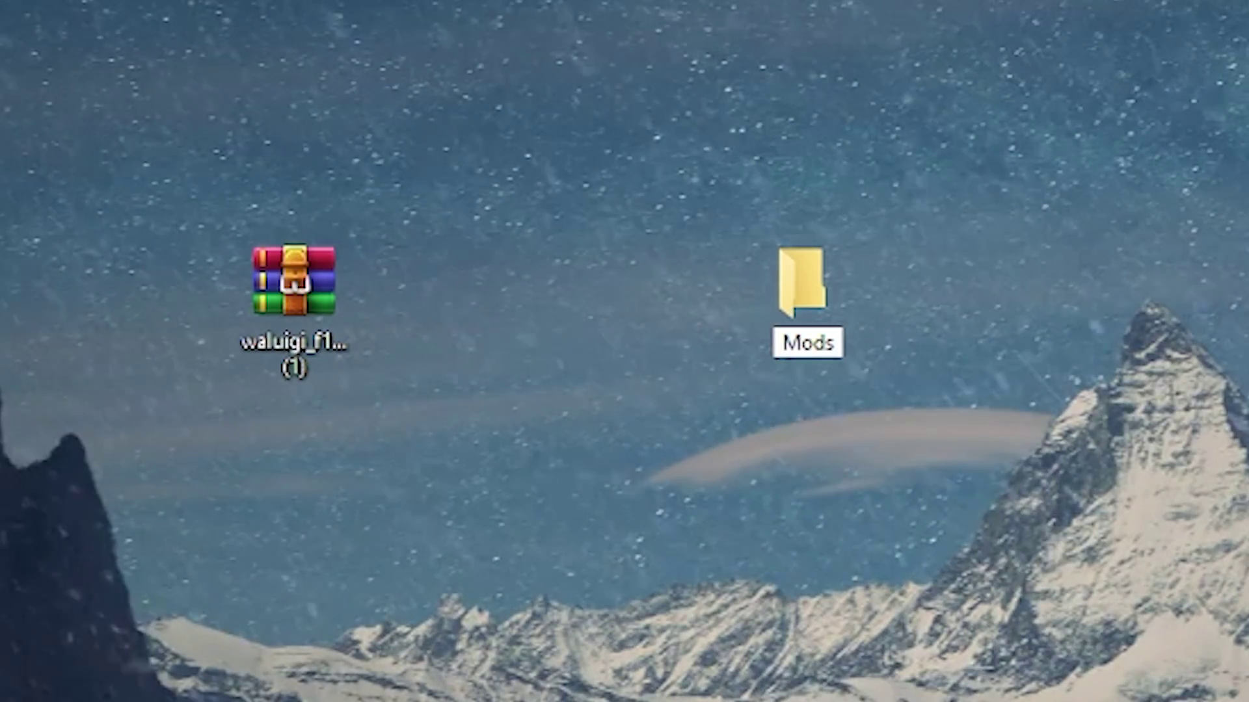
{"action": "key", "text": "Return"}
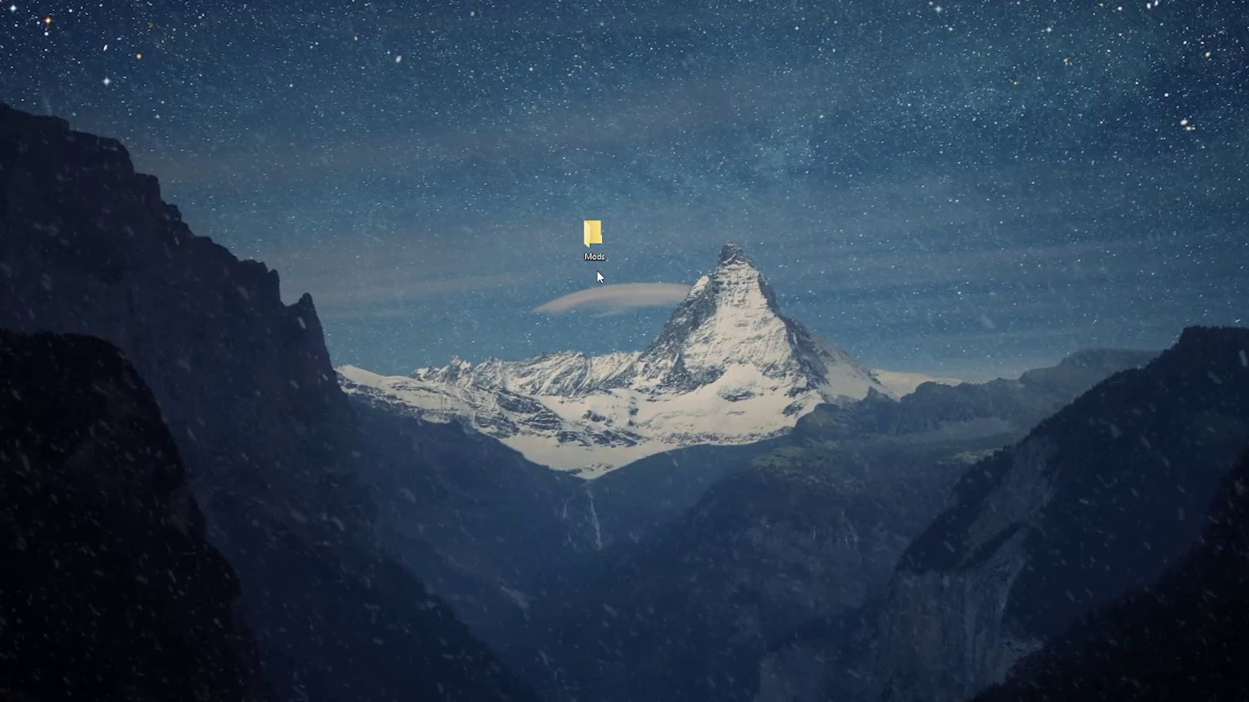
{"action": "double_click", "coordinate": [601, 237]}
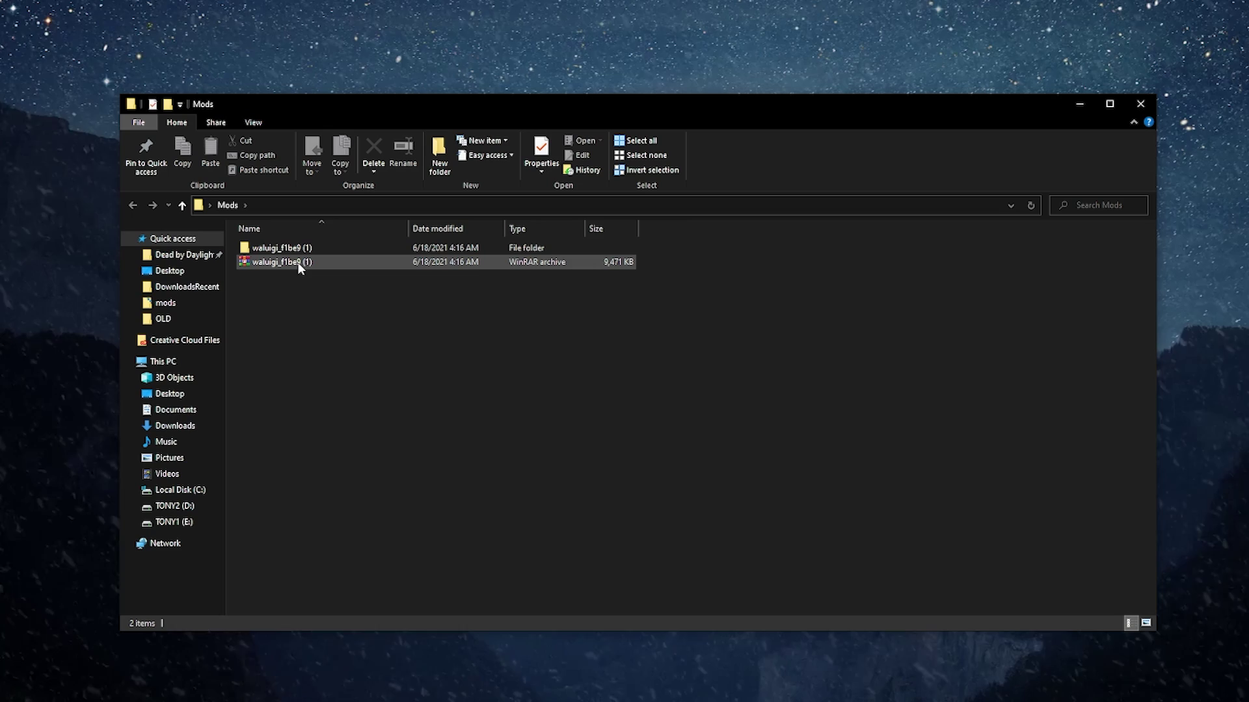
{"action": "double_click", "coordinate": [316, 249]}
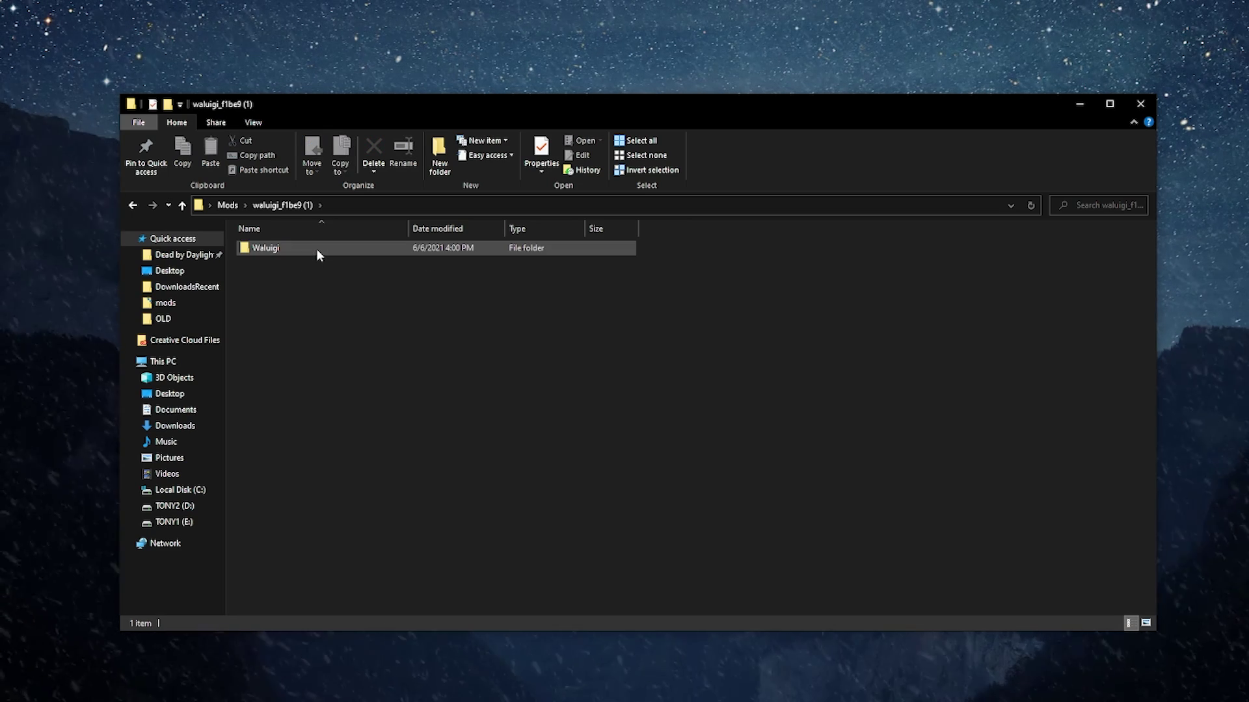